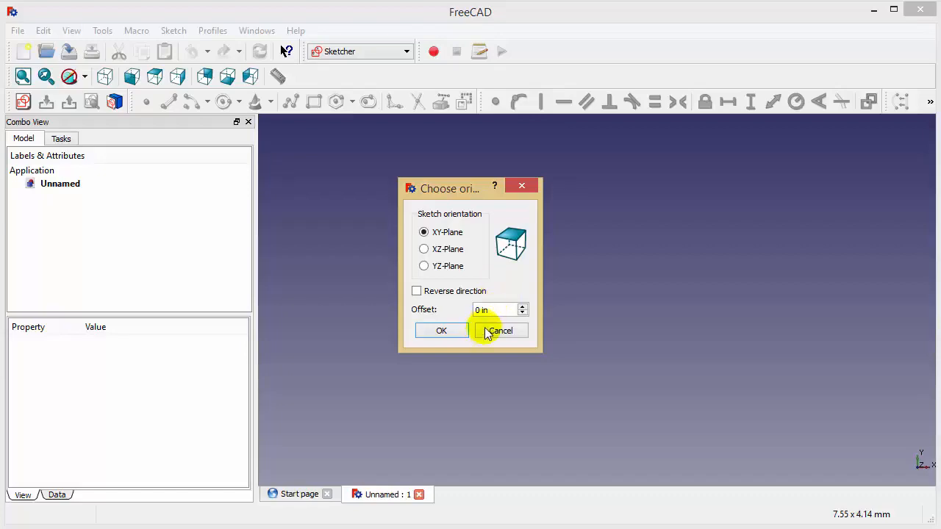
Step: Create a new sketch on the XY-plane with no offset and set its grid size to 1.0 in
left_click(442, 330)
left_click(158, 346)
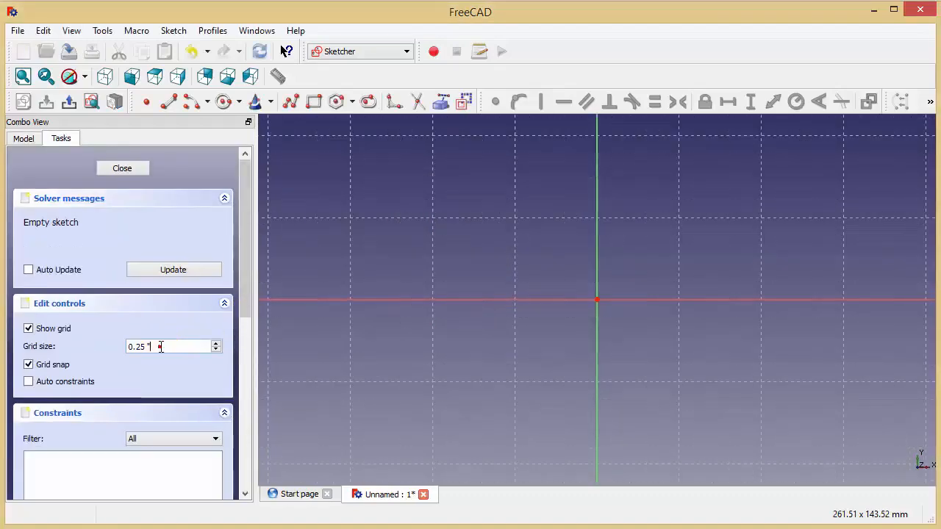
scroll(160, 346, "down", 1)
left_click(147, 348)
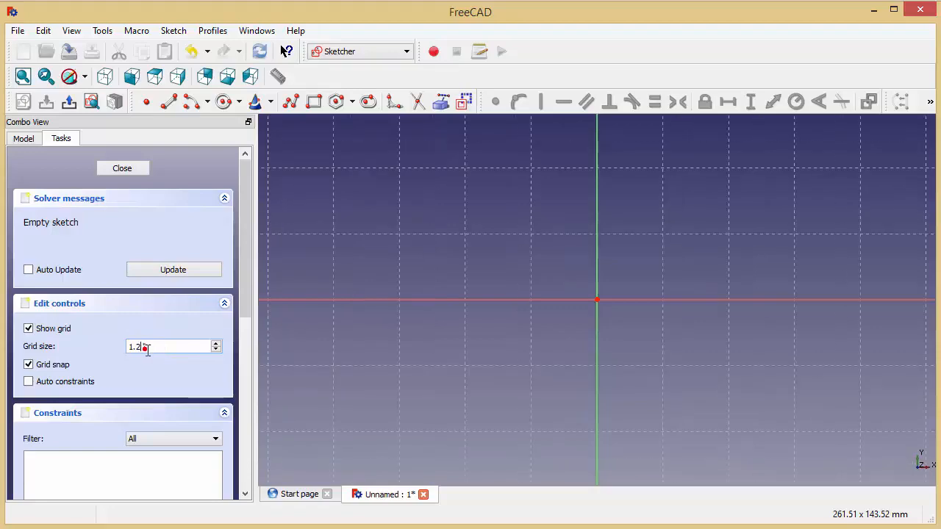
double_click(145, 348)
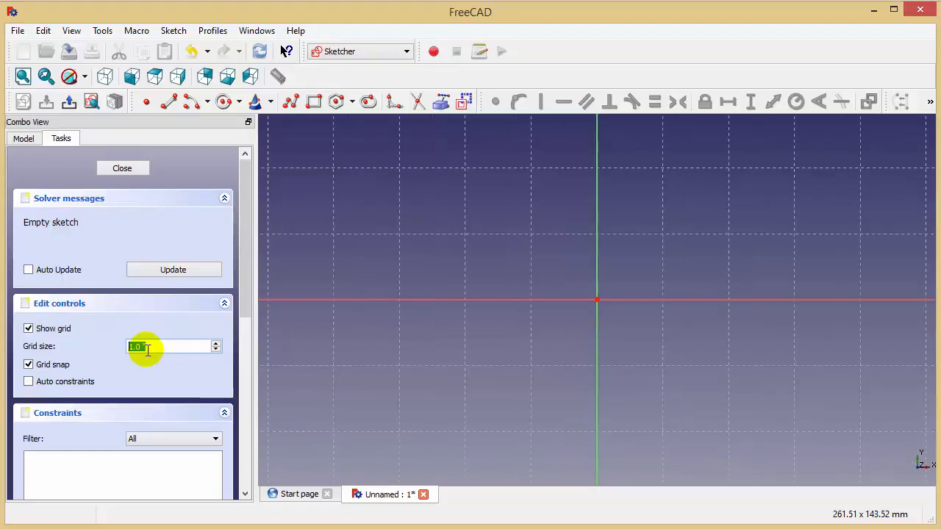
left_click(538, 367)
Step: Sketch an open five-segment polyline with a recessed middle segment, in the upper-right quadrant of the sketch axes
scroll(450, 278, "down", 2)
mouse_move(569, 222)
middle_mouse_down()
mouse_move(451, 279)
mouse_move(475, 279)
mouse_move(448, 309)
mouse_move(402, 310)
middle_mouse_up()
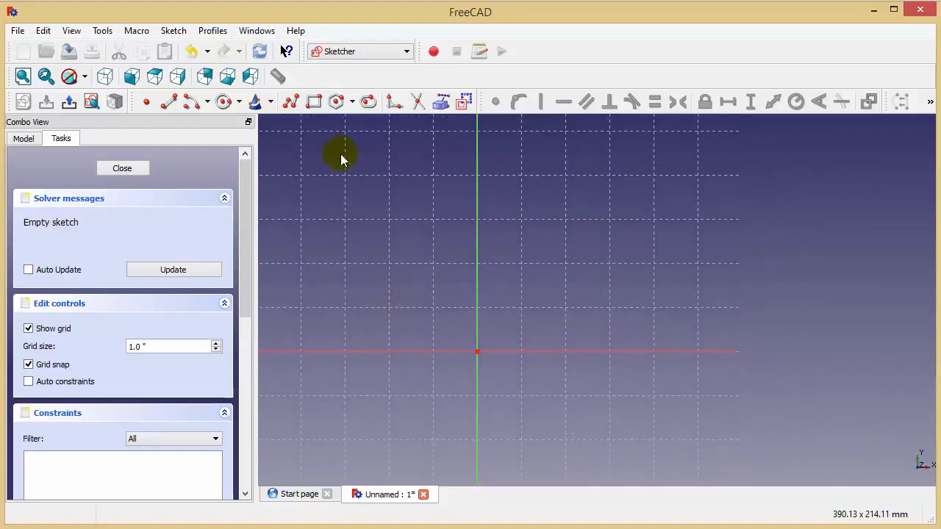
left_click(290, 101)
left_click(526, 232)
left_click(698, 236)
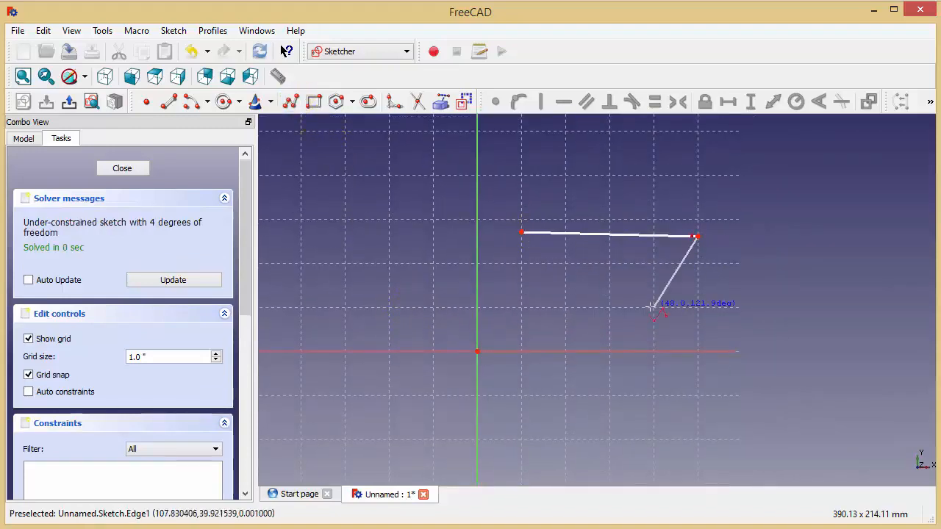
left_click(655, 307)
left_click(817, 307)
left_click(830, 218)
left_click(917, 219)
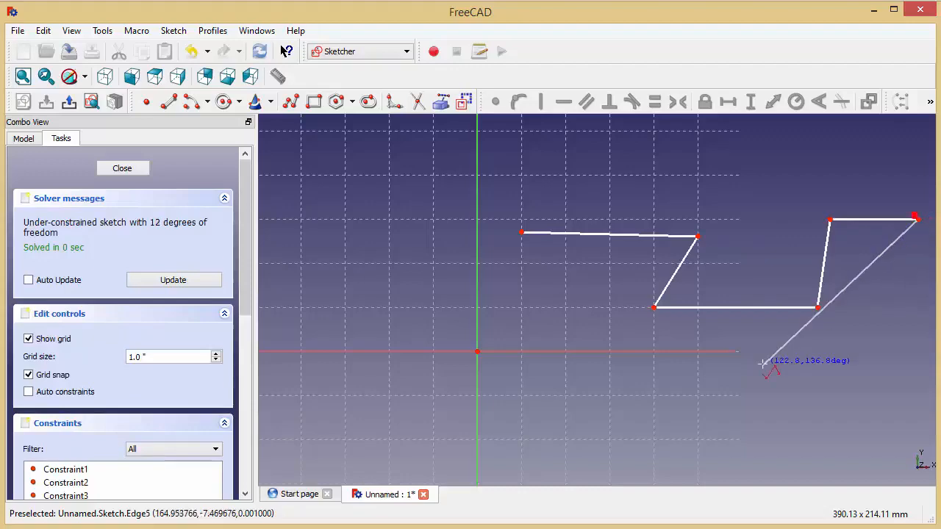
middle_click_drag(763, 365, 725, 301)
right_click(755, 311)
middle_click_drag(748, 343, 755, 388)
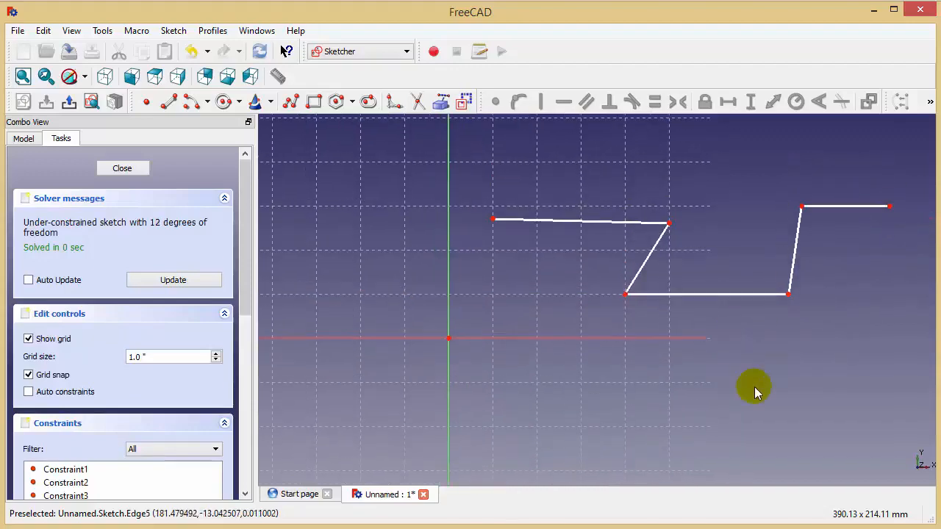
Step: Constrain the polyline's three long segments to horizontal and its two connecting segments to vertical
left_click(559, 220)
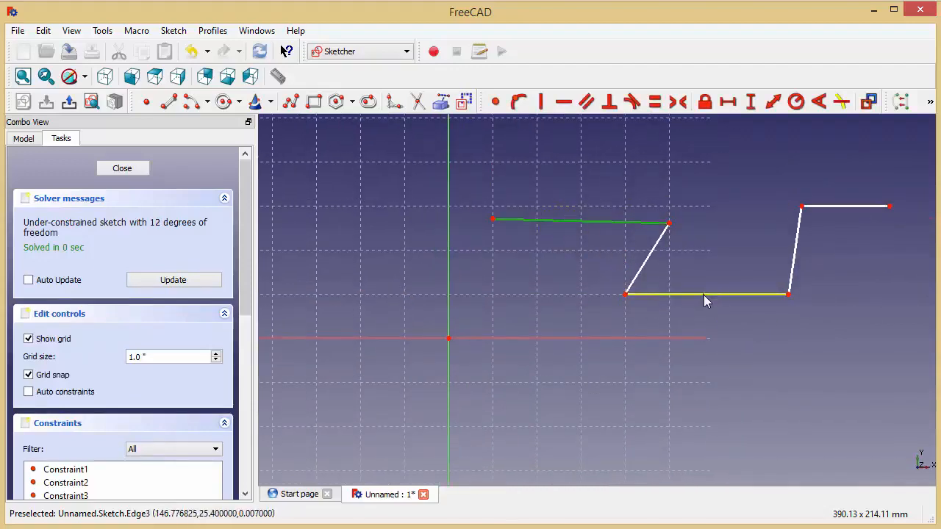
left_click(703, 295)
left_click(869, 208)
left_click(563, 101)
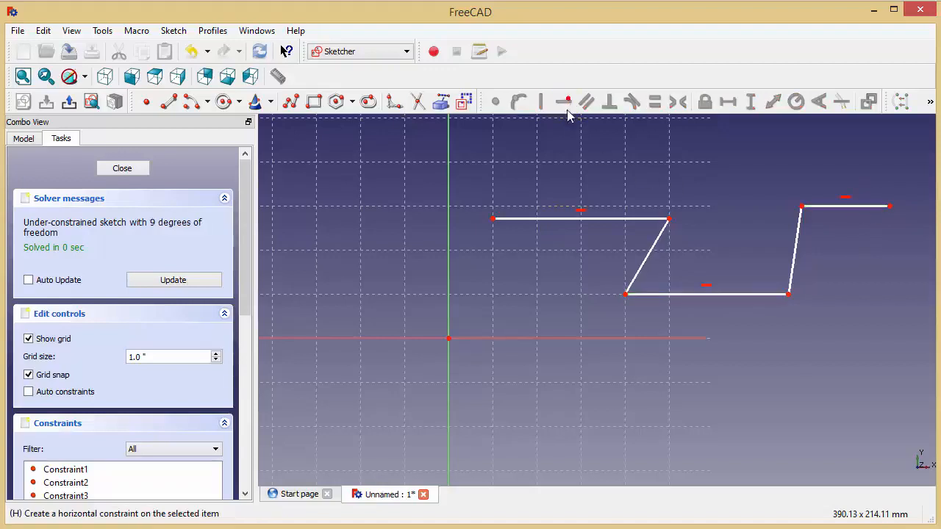
left_click(644, 260)
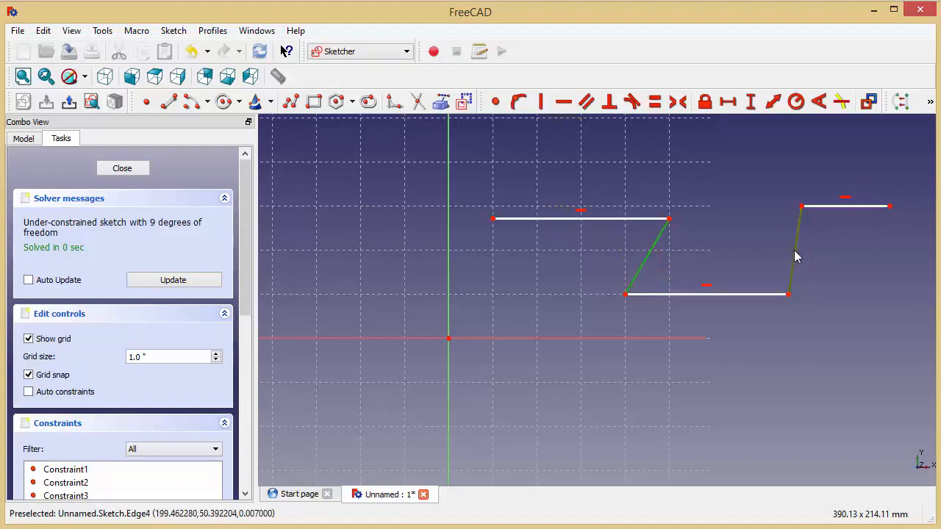
left_click(795, 255)
left_click(541, 101)
Step: Apply equal-length constraints to the polyline's two vertical segments and to its three horizontal segments
mouse_move(504, 306)
middle_mouse_down()
mouse_move(498, 273)
mouse_move(487, 330)
middle_mouse_up()
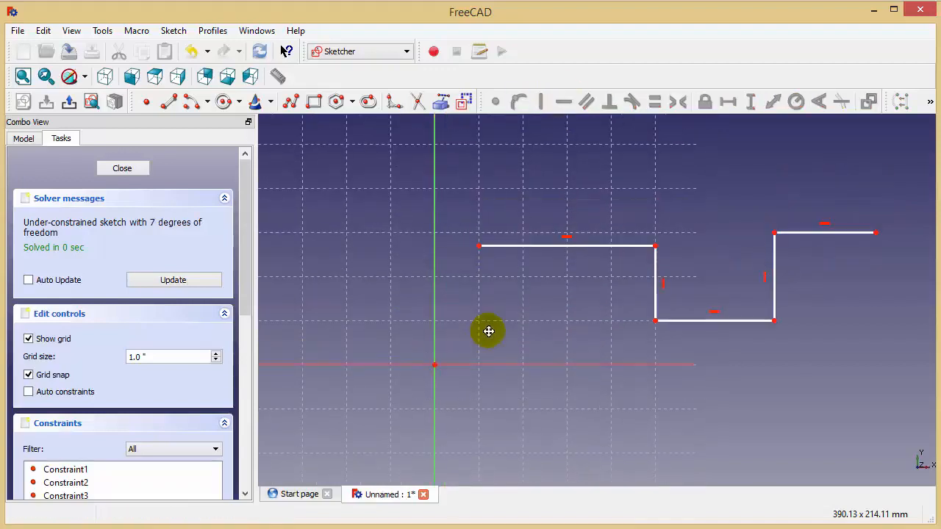
left_click(655, 257)
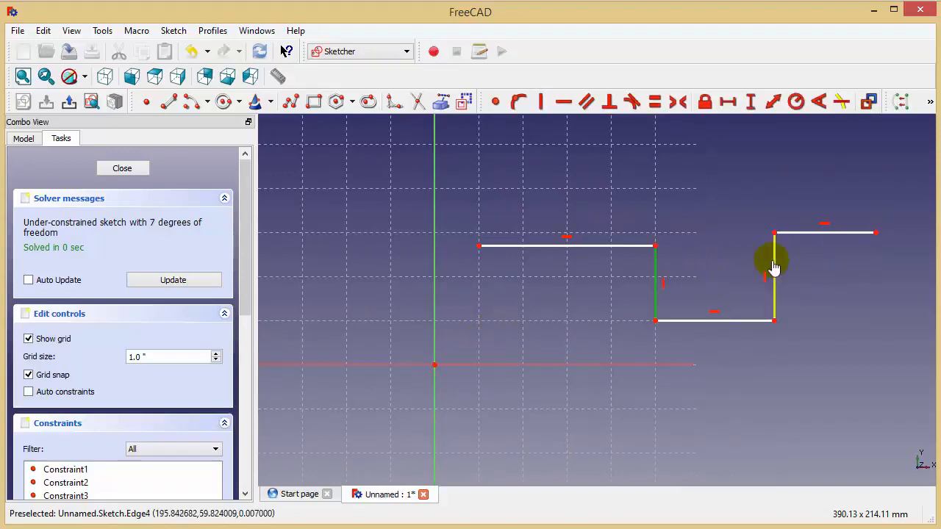
left_click(655, 101)
middle_click_drag(714, 263, 697, 237)
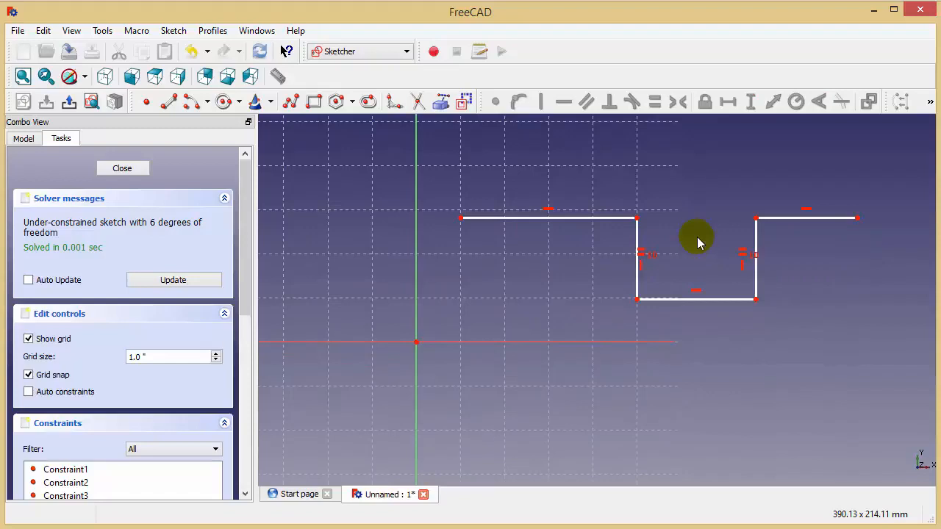
left_click(560, 217)
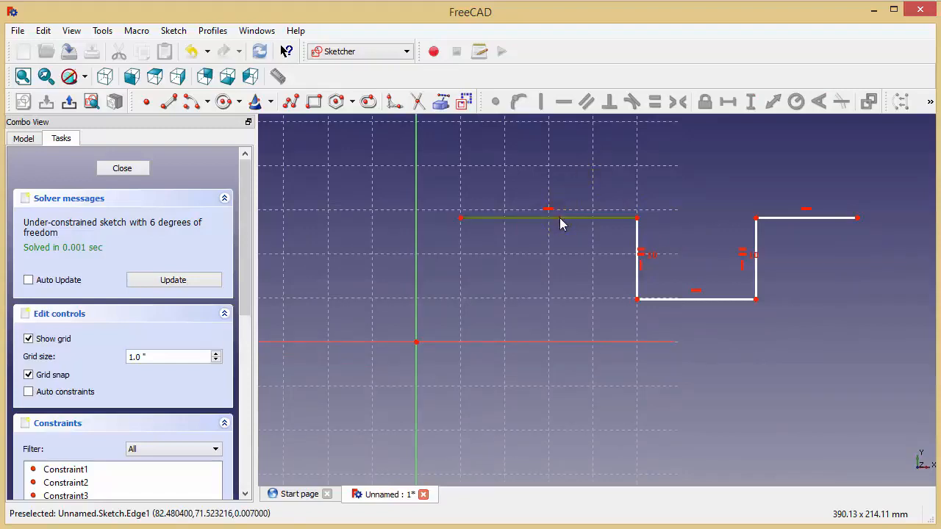
left_click(678, 297)
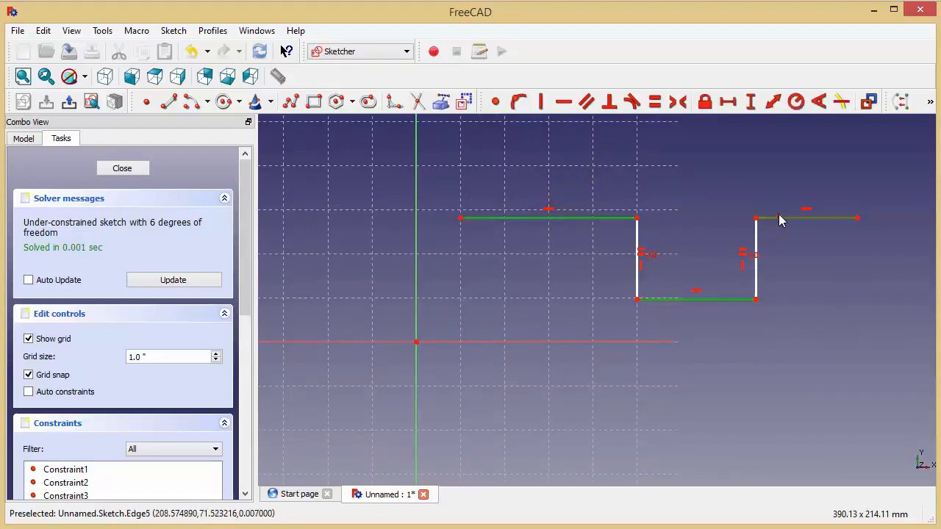
left_click(655, 101)
Step: Constrain the horizontal length of the polyline's upper-left segment to 2 in
middle_click_drag(676, 212, 652, 217)
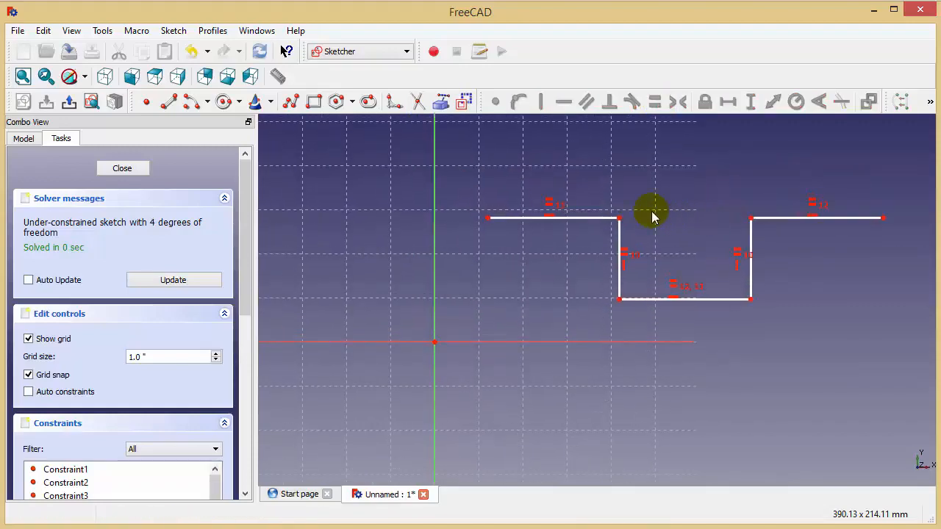
left_click(608, 219)
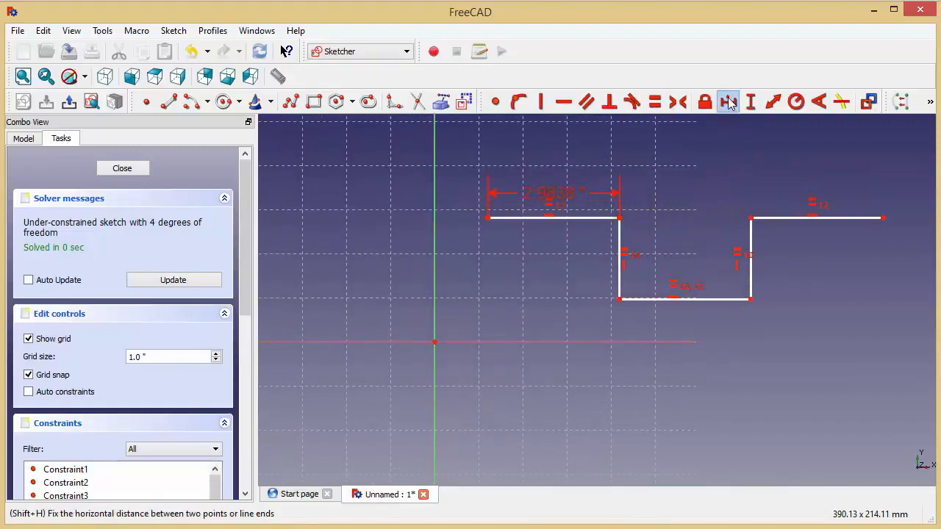
left_click(728, 102)
type("2")
key("Return")
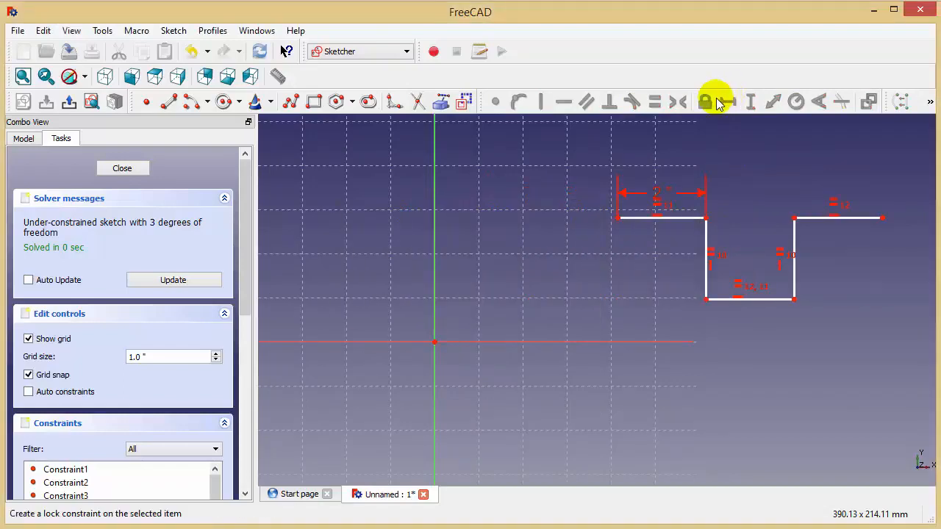
Step: Constrain the vertical length of the polyline's left connecting segment to 0.5 in
left_click(707, 239)
left_click(755, 108)
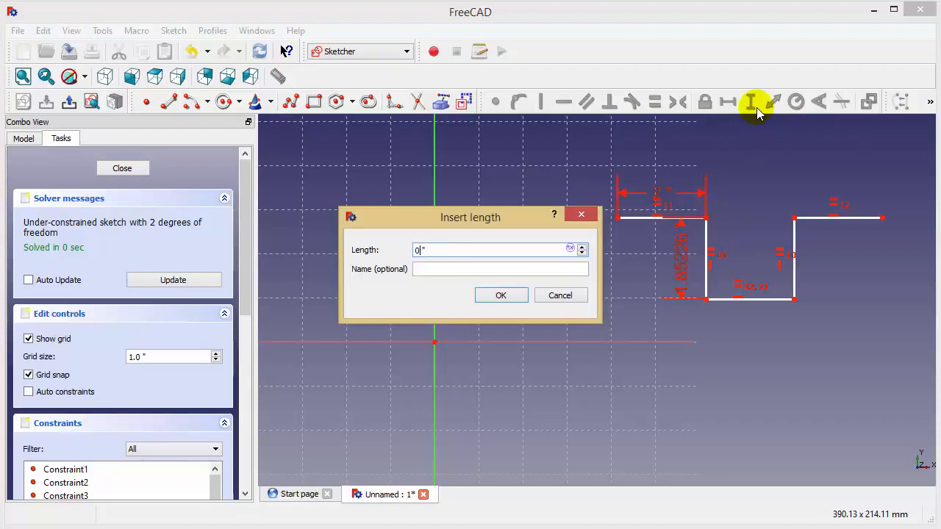
type("0.5")
key("Return")
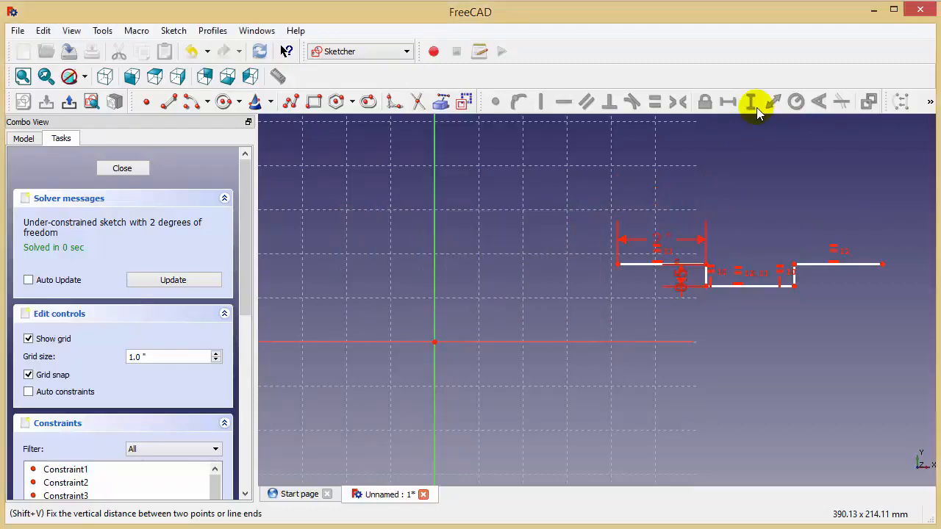
Step: Reposition the 2 in and 0.5 in dimension labels away from the profile so they are readable
scroll(514, 209, "up", 2)
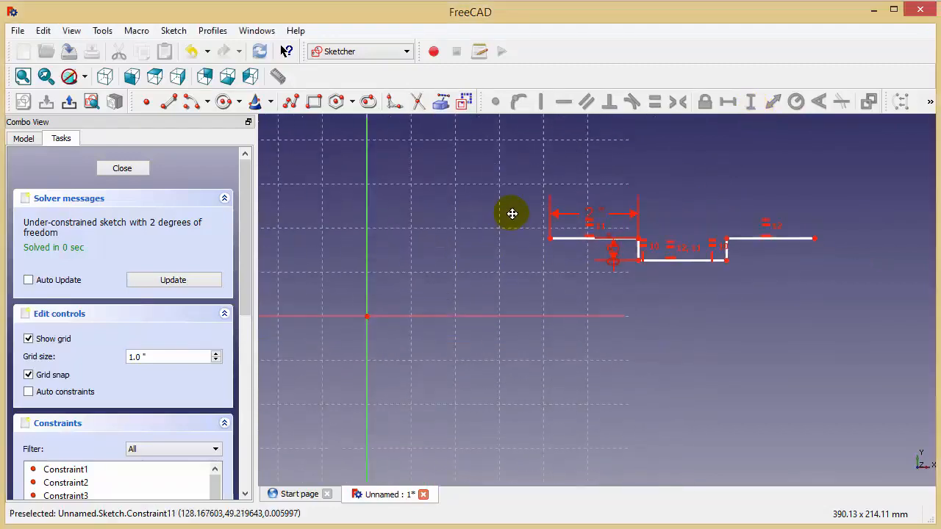
left_click(547, 181)
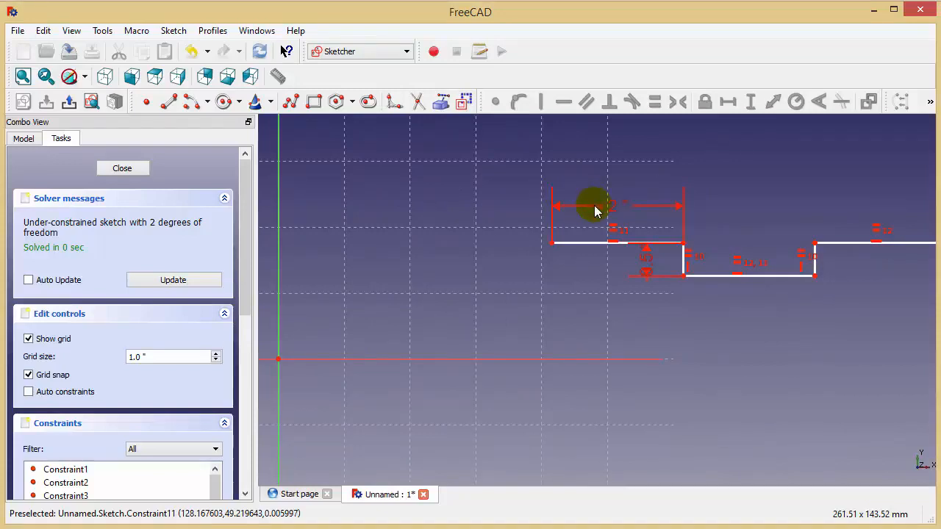
left_click_drag(595, 211, 392, 169)
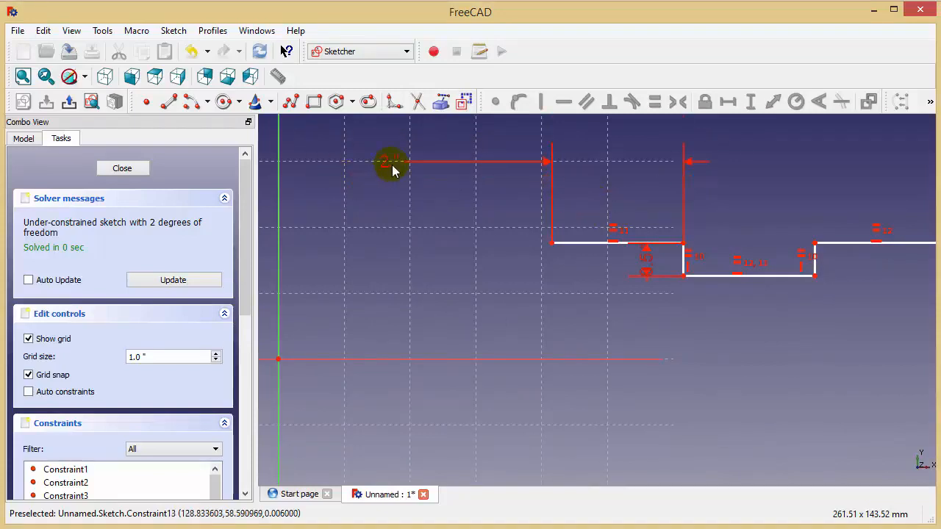
left_click_drag(674, 260, 647, 185)
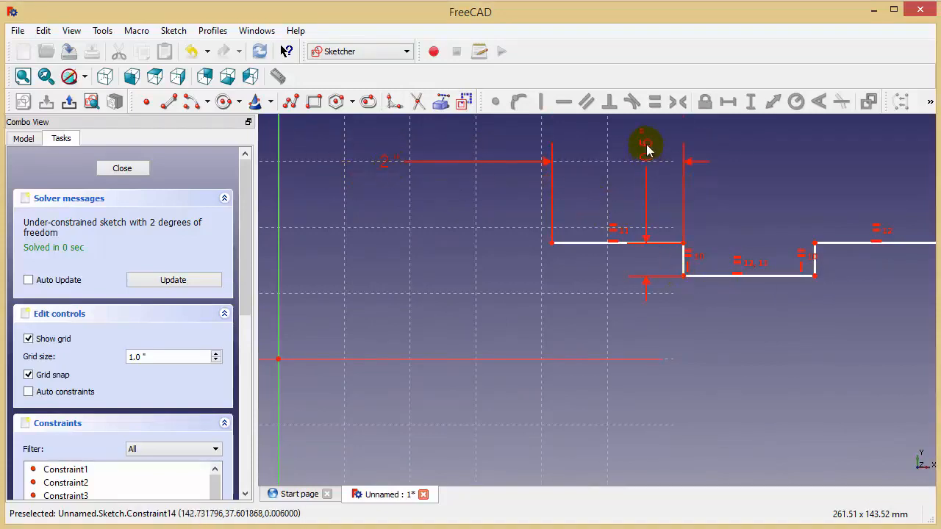
Step: Draw a separate line about 7 in long below the stepped profile and constrain it to horizontal
mouse_move(702, 312)
middle_mouse_down()
mouse_move(540, 313)
mouse_move(632, 296)
middle_mouse_up()
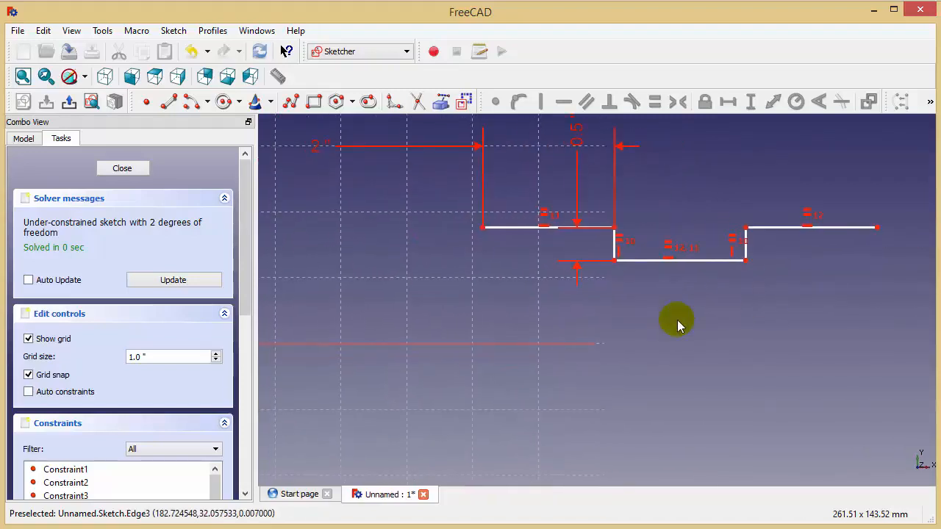
scroll(677, 320, "down", 2)
middle_click_drag(510, 335, 526, 335)
middle_click_drag(529, 274, 527, 266)
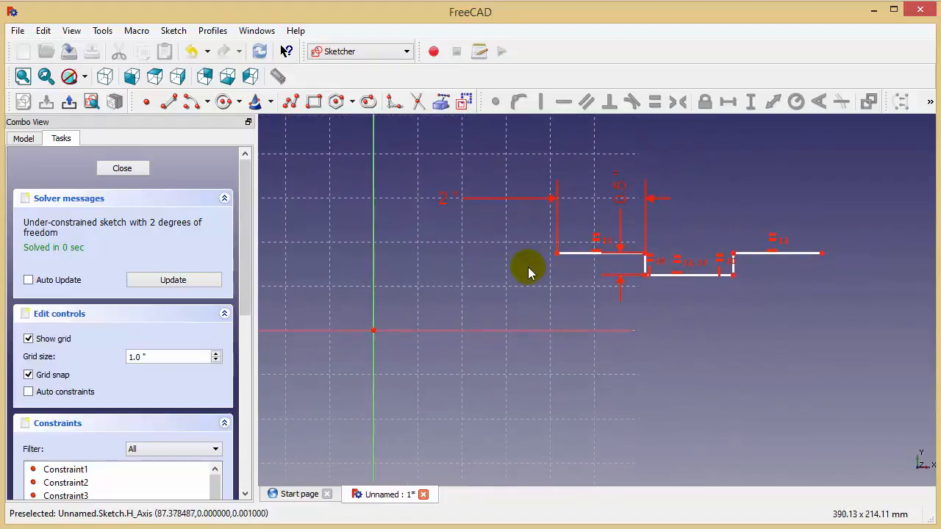
left_click(169, 101)
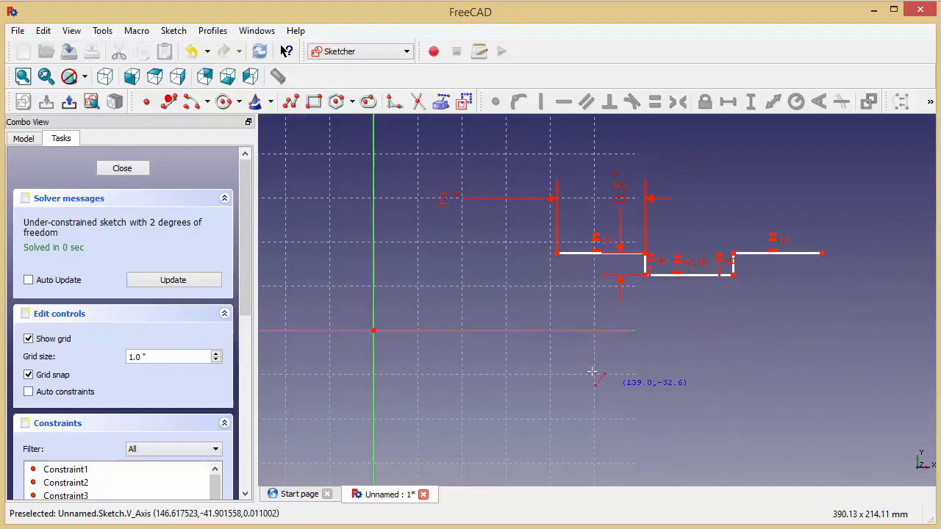
left_click(552, 316)
left_click(859, 330)
mouse_move(693, 399)
middle_mouse_down()
mouse_move(681, 360)
mouse_move(681, 406)
middle_mouse_up()
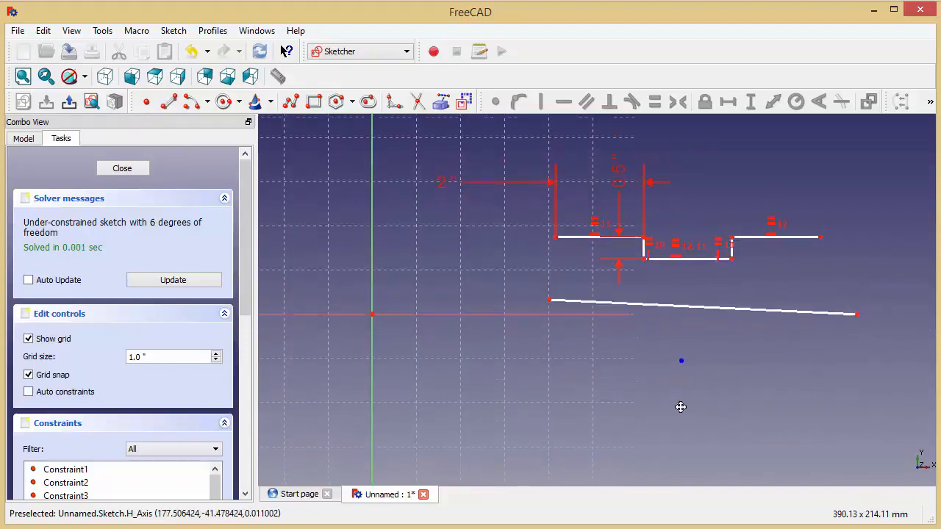
left_click(693, 334)
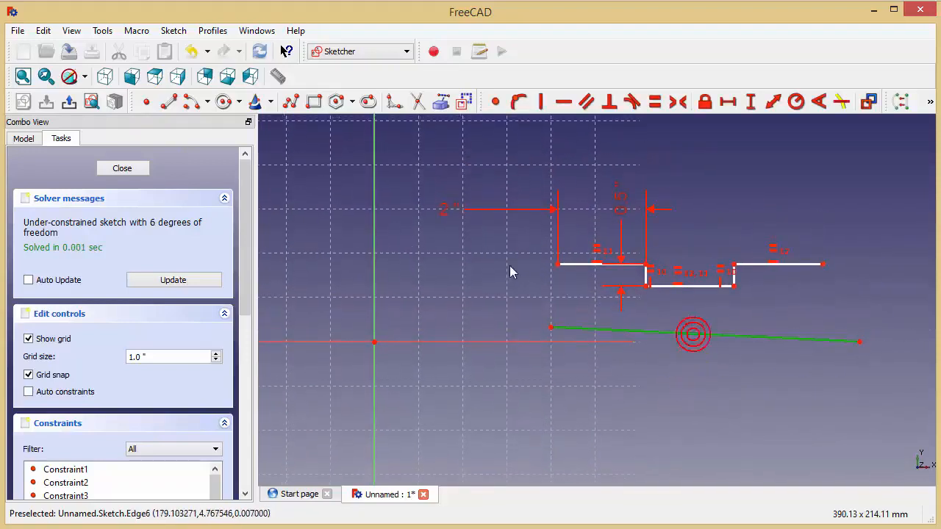
left_click(564, 101)
Step: Constrain the vertical distance between the left endpoints of the stepped profile and the lower line to 1.5*2 in
middle_click_drag(567, 421, 585, 425)
left_click(569, 332)
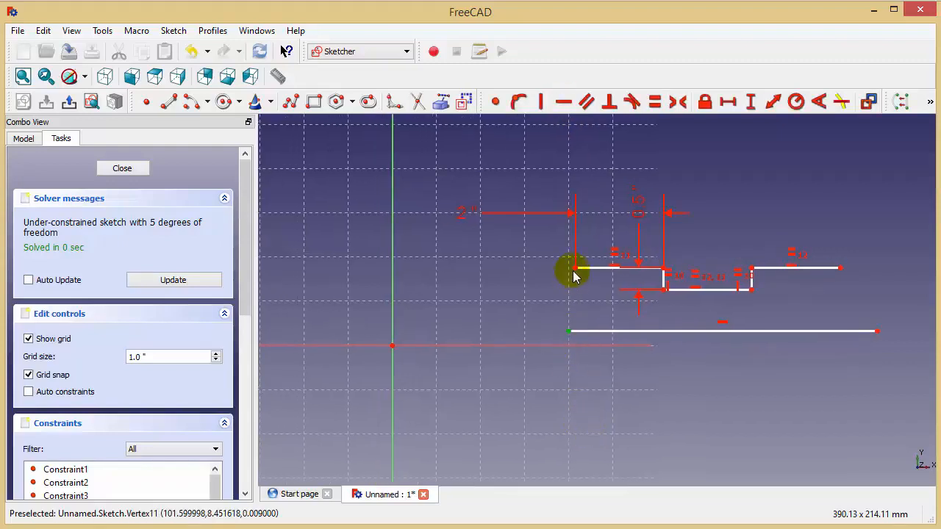
left_click(576, 267)
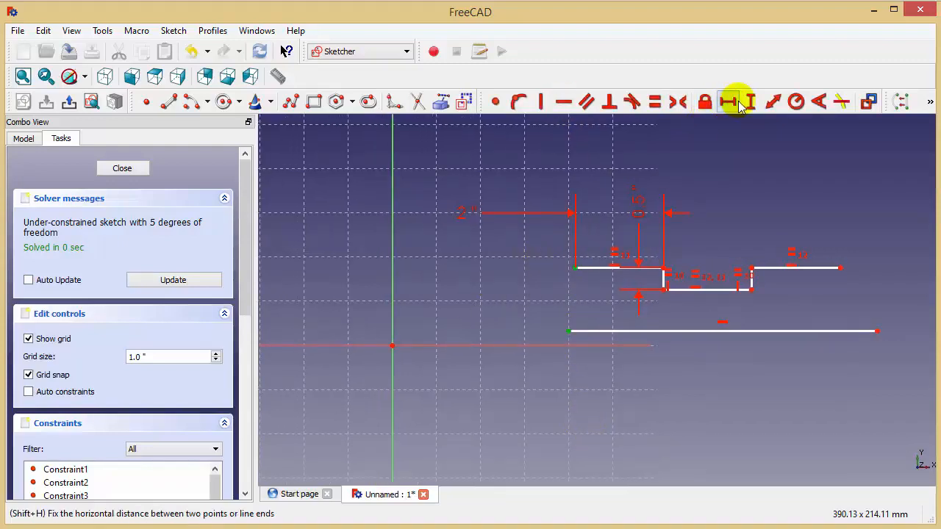
left_click(773, 102)
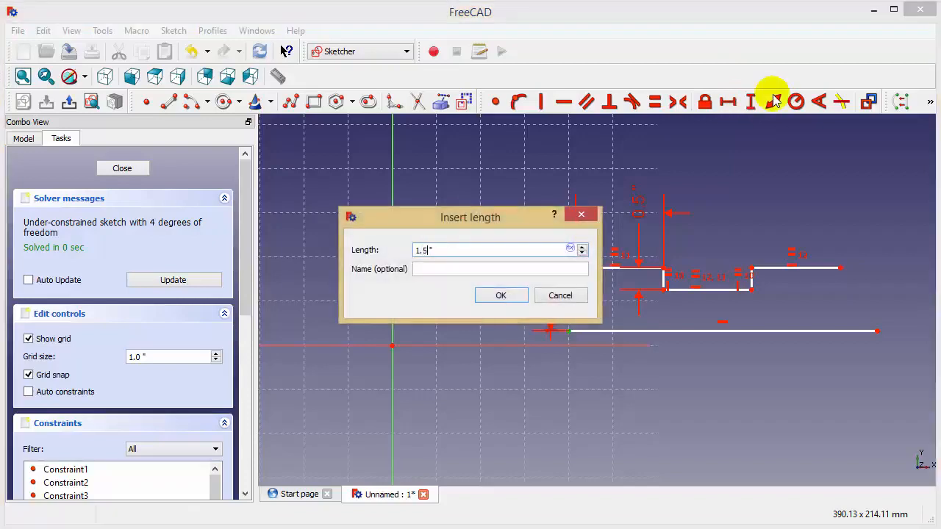
type("1.5*2")
key("Return")
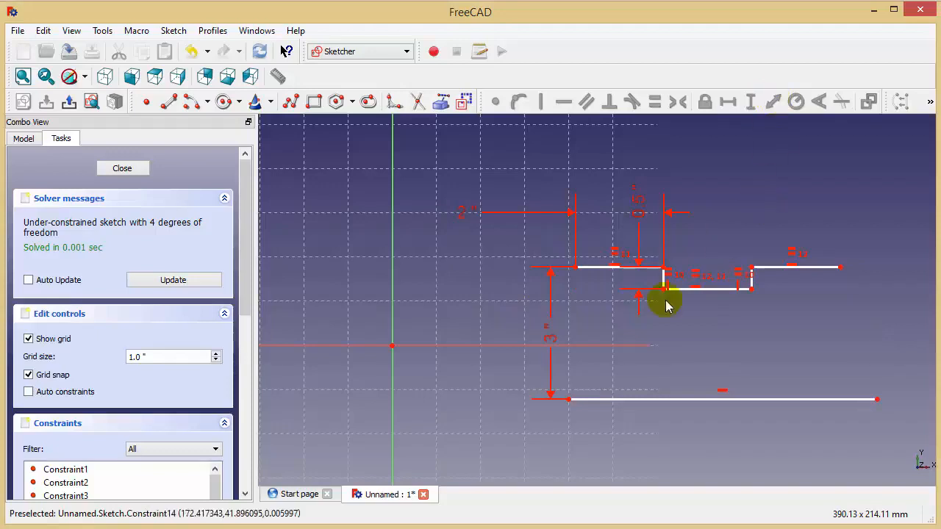
Step: Constrain the horizontal length of the lower line to 6 in
middle_click_drag(610, 361, 608, 328)
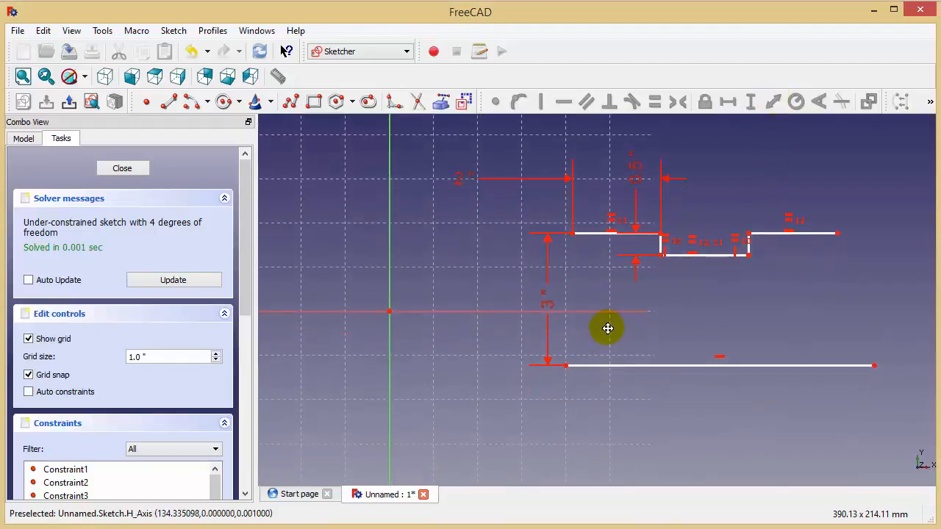
left_click(649, 365)
middle_click_drag(690, 328, 723, 298)
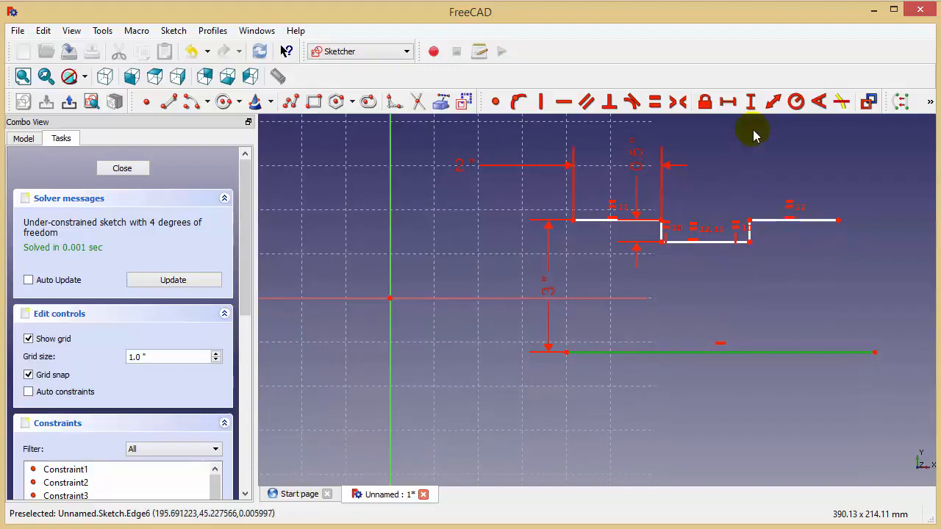
left_click(727, 102)
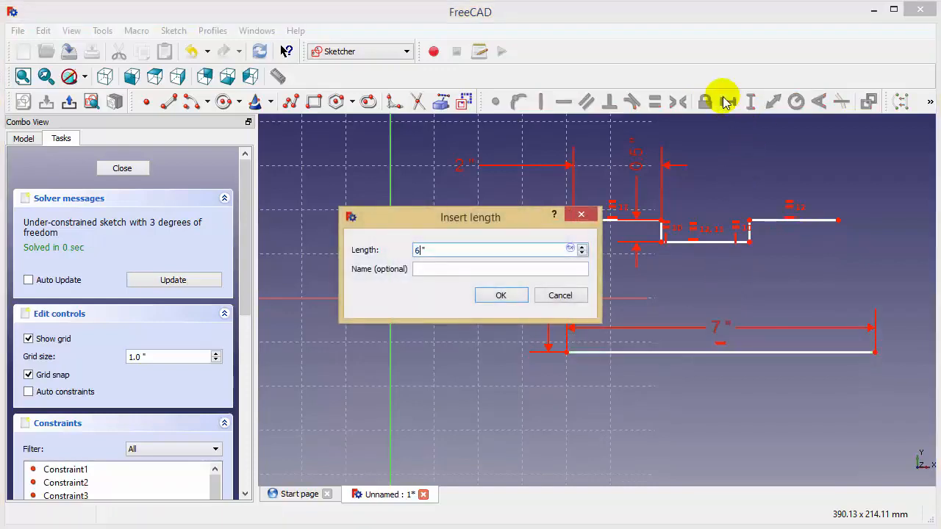
key("Return")
Step: Constrain the horizontal distance between the left endpoints of the lower line and the stepped profile to 0 in
middle_click_drag(691, 314, 689, 304)
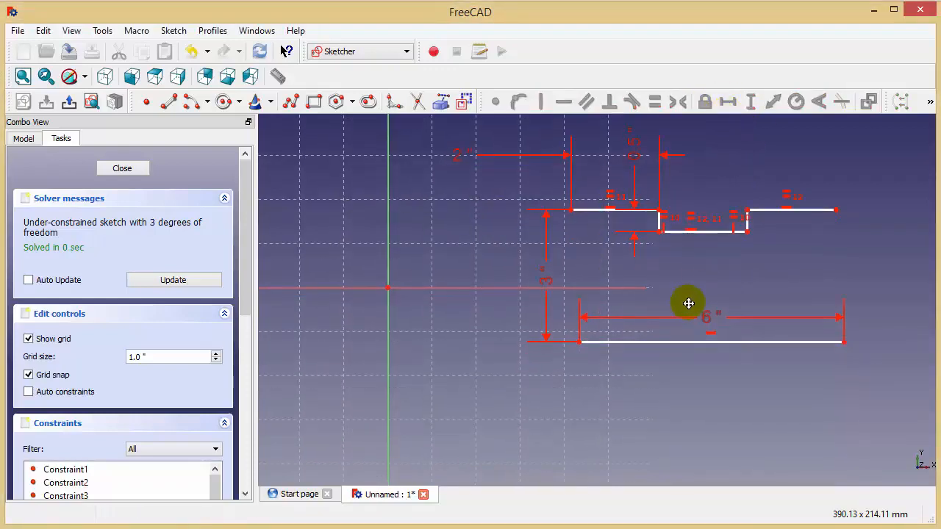
left_click(580, 341)
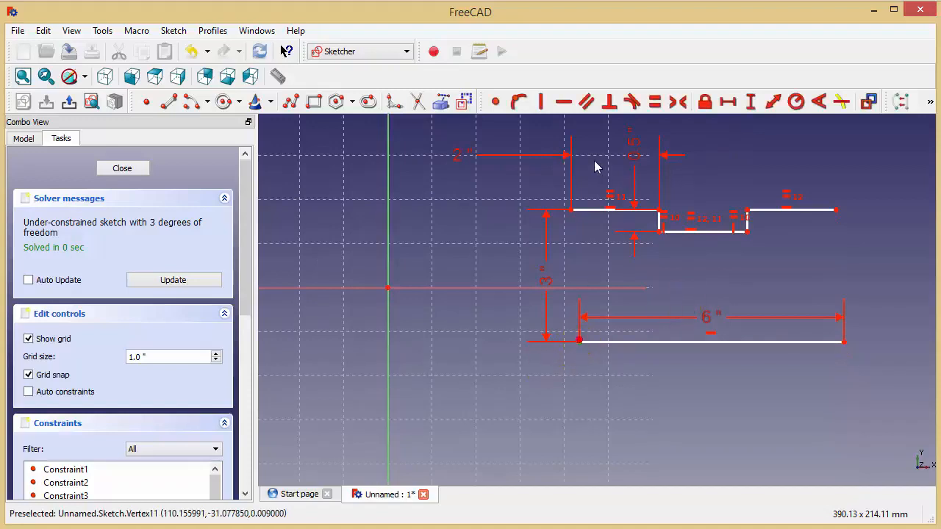
left_click(570, 213)
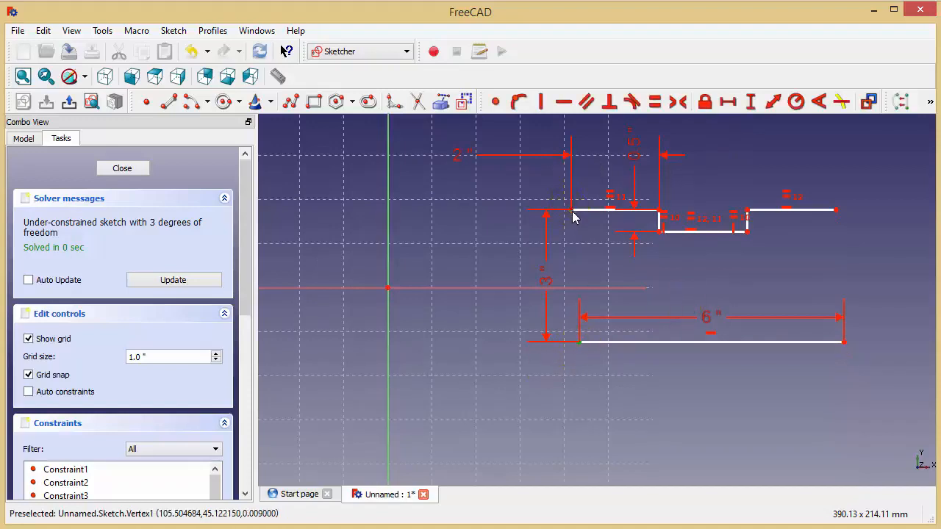
left_click(728, 102)
type("0")
key("Return")
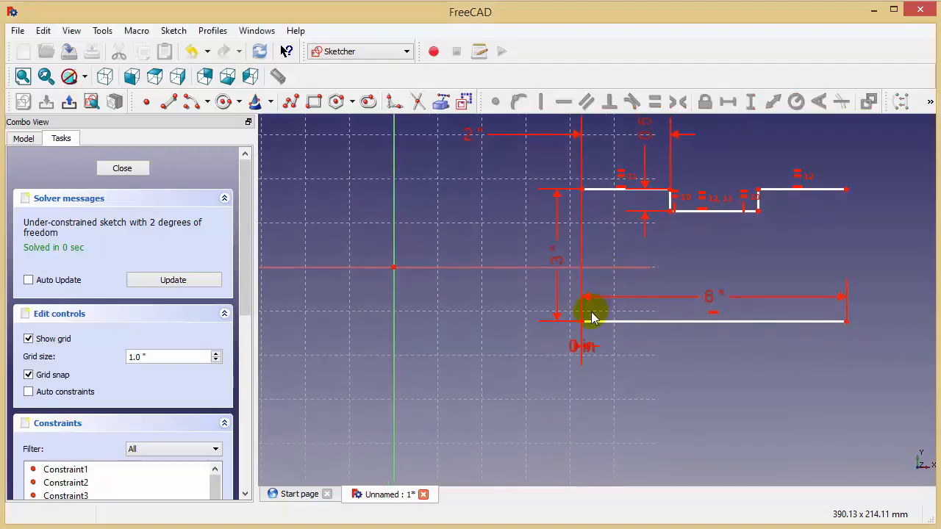
Step: Make the lower line's left endpoint coincident with the sketch origin
left_click(582, 321)
middle_click_drag(429, 302, 441, 305)
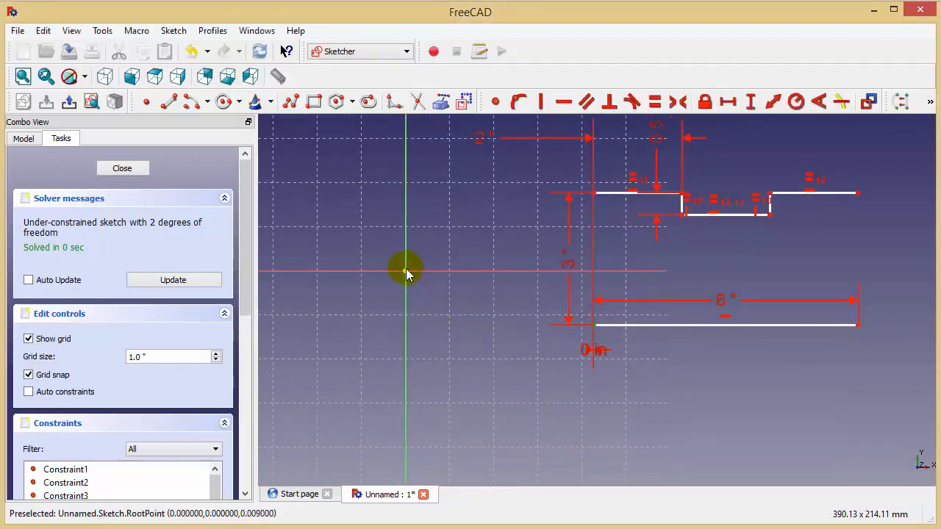
left_click(493, 101)
Step: Draw two similar circles between the stepped profile and lower line, centred at about (10.8, 42.6) mm and (136.9, 43.0) mm
middle_click_drag(388, 243, 436, 331)
scroll(508, 295, "up", 2)
middle_click_drag(561, 294, 524, 283)
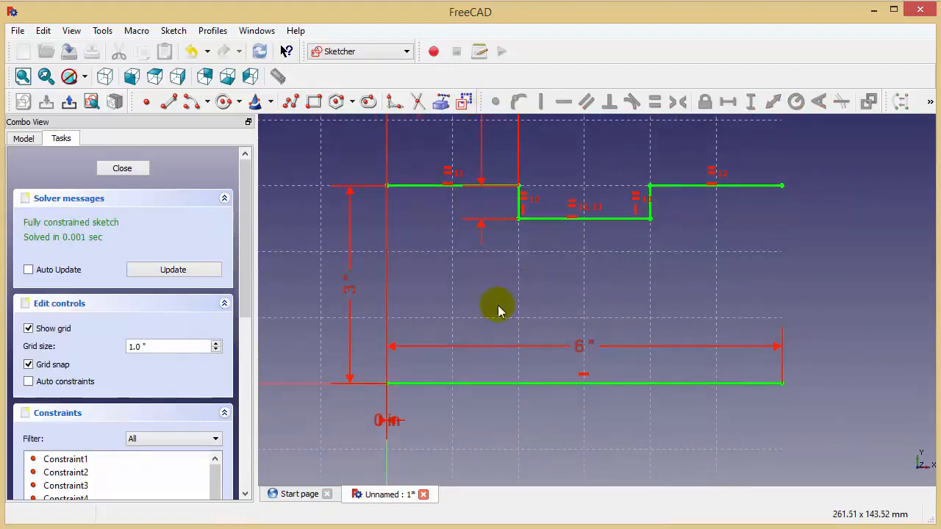
middle_click_drag(451, 326, 453, 333)
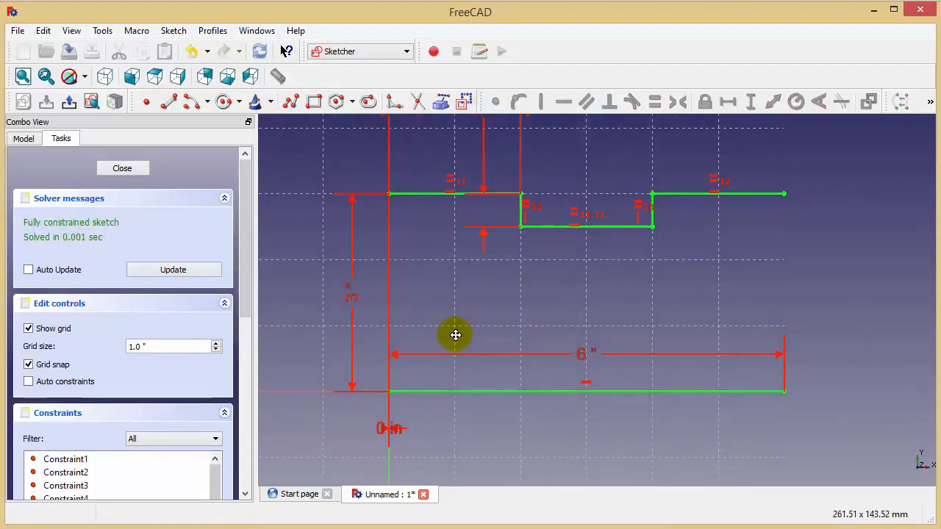
scroll(546, 311, "down", 1)
mouse_move(497, 311)
middle_mouse_down()
mouse_move(557, 302)
mouse_move(544, 296)
mouse_move(540, 314)
middle_mouse_up()
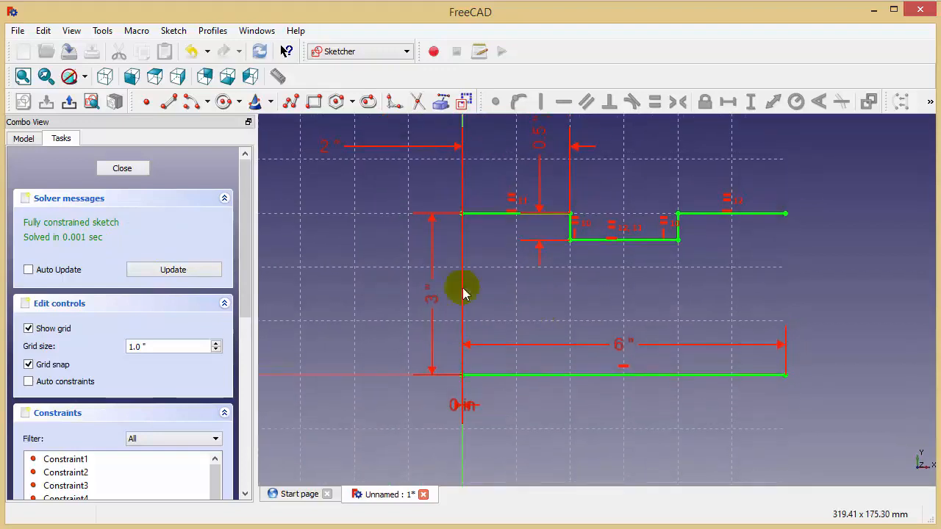
left_click(225, 101)
left_click(486, 284)
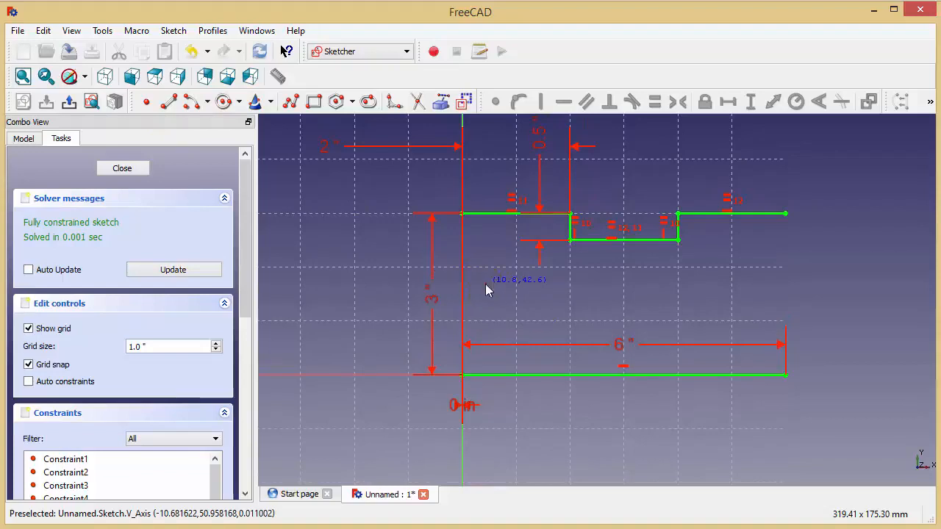
left_click(501, 301)
left_click(753, 283)
left_click(771, 301)
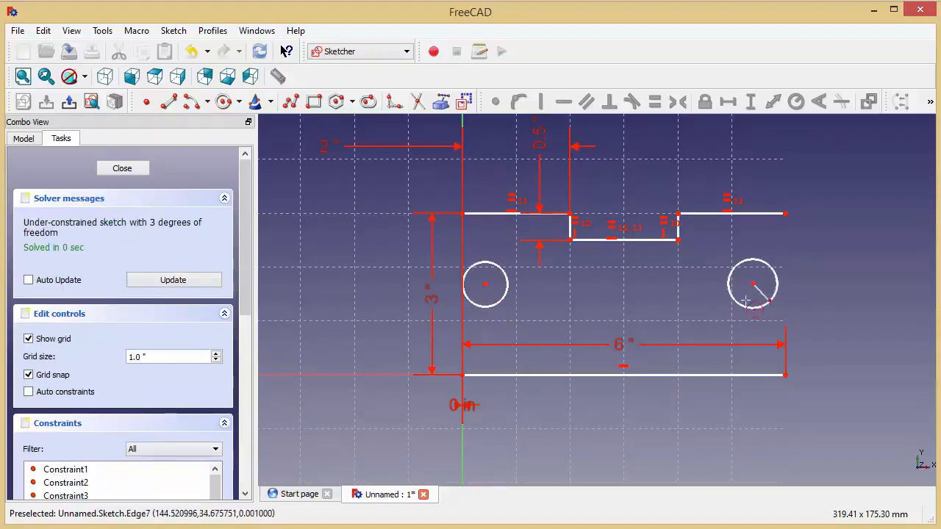
Step: Constrain the horizontal distance from the left circle's centre to the vertical axis to 0 in
middle_click_drag(597, 274, 620, 266)
middle_click_drag(616, 313, 619, 334)
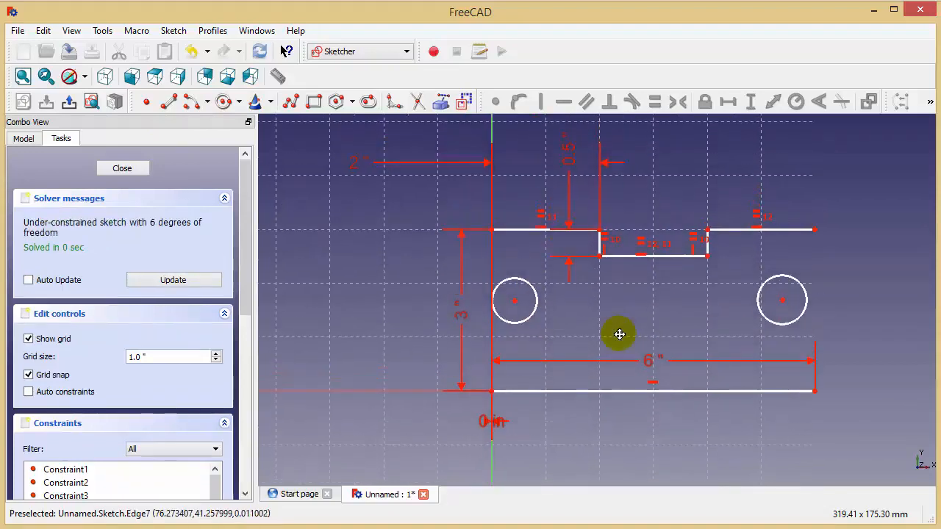
left_click(515, 301)
left_click(492, 268)
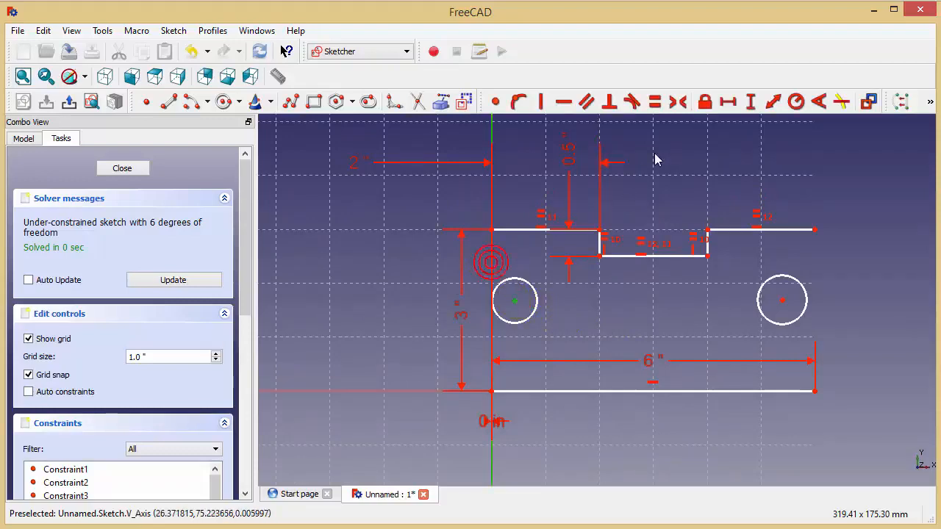
left_click(727, 104)
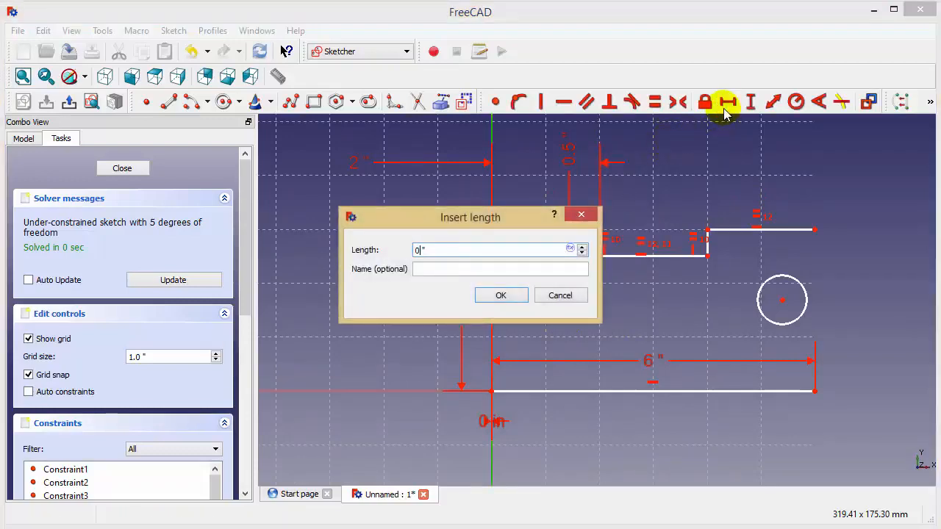
type("0")
key("Return")
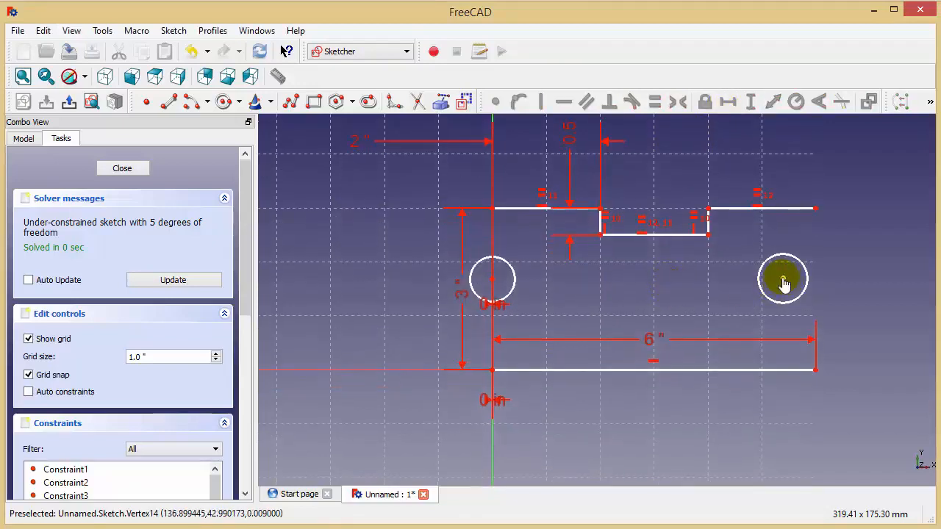
Step: Constrain the horizontal distance between the right circle's centre and the stepped profile's right endpoint to 0 in
left_click(782, 278)
left_click(816, 209)
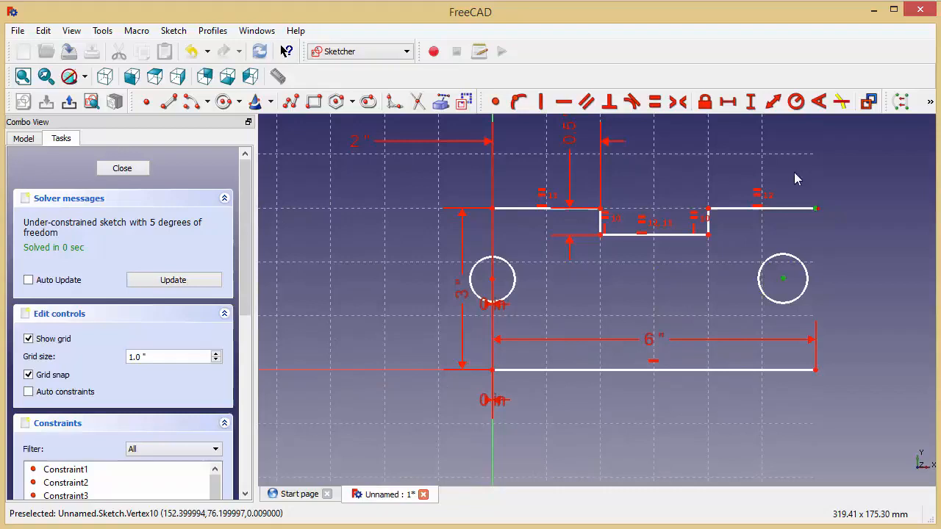
left_click(727, 101)
type("0")
key("Return")
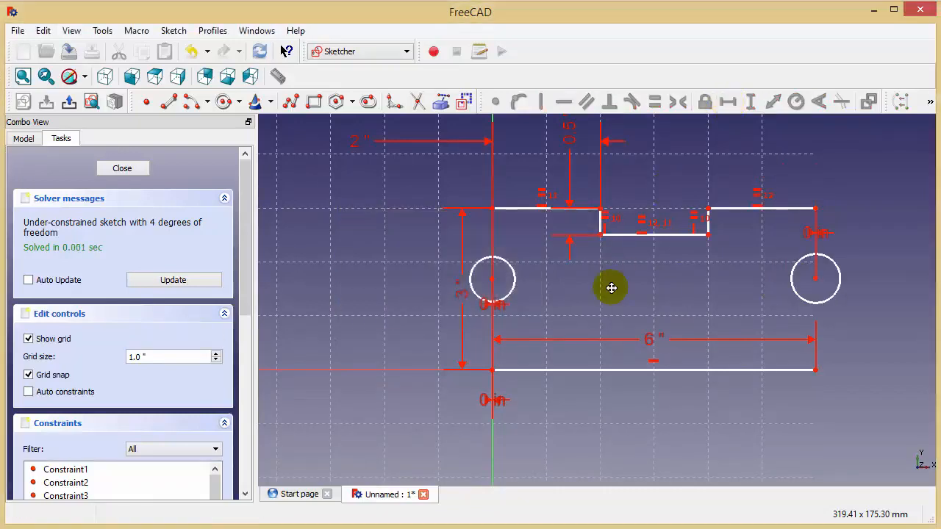
Step: Constrain the left circle's centre to a vertical distance of 1.5 in above the lower line's left endpoint
left_click(492, 266)
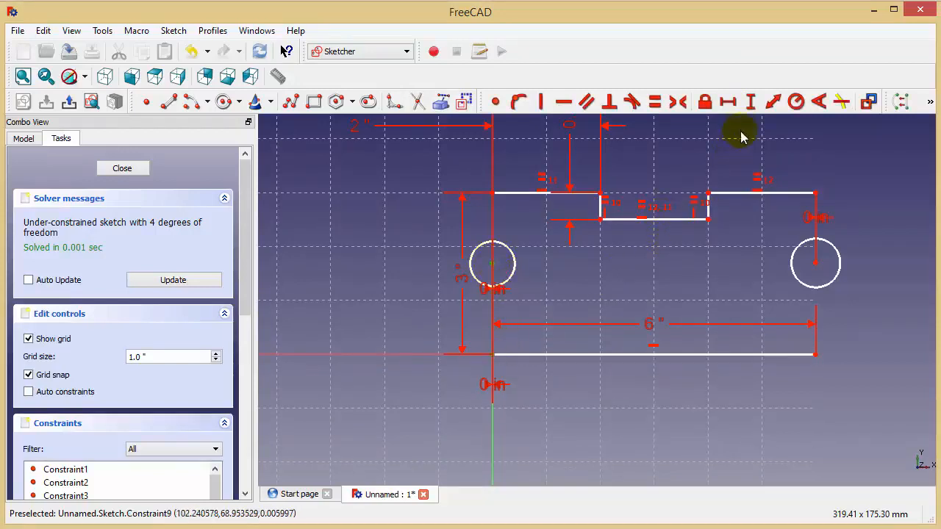
left_click(751, 101)
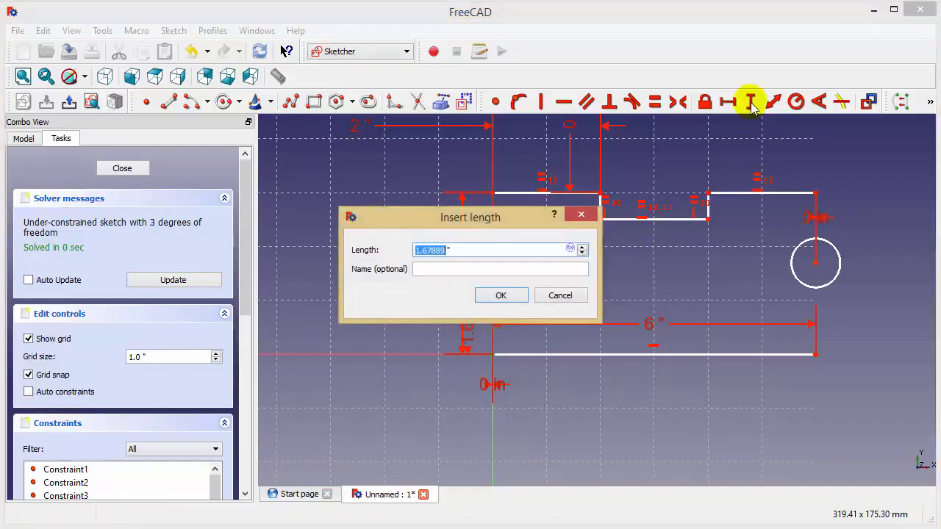
type("1.5")
key("Return")
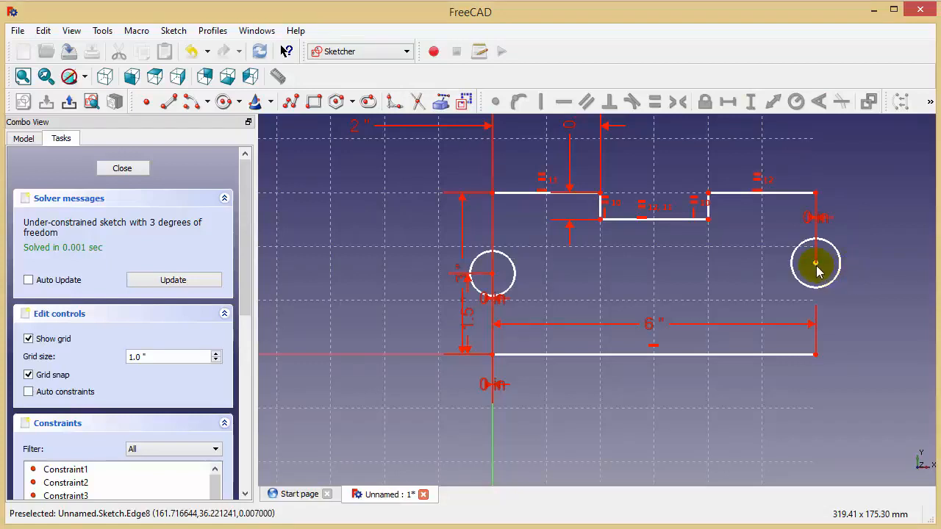
Step: Constrain the vertical distance from the lower line's right endpoint to the right circle's centre to 1.5 in
left_click(815, 354)
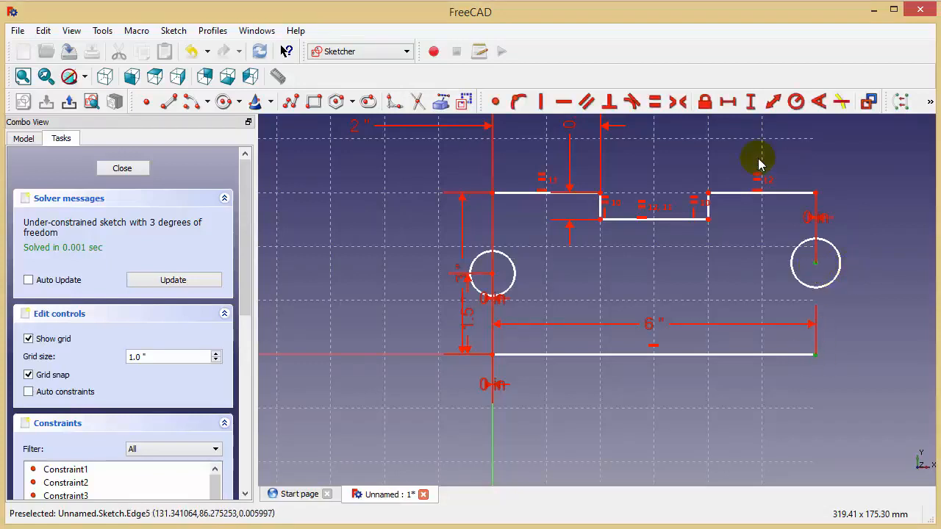
left_click(750, 102)
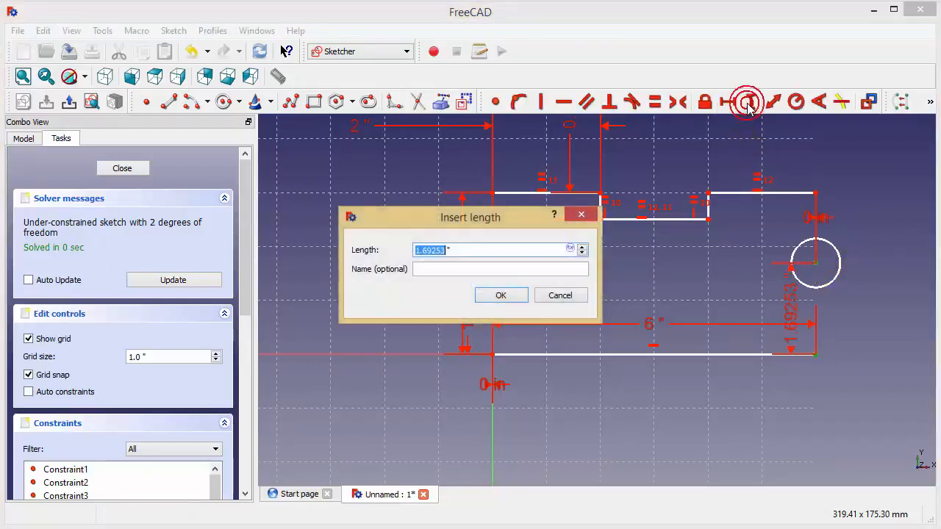
key("Return")
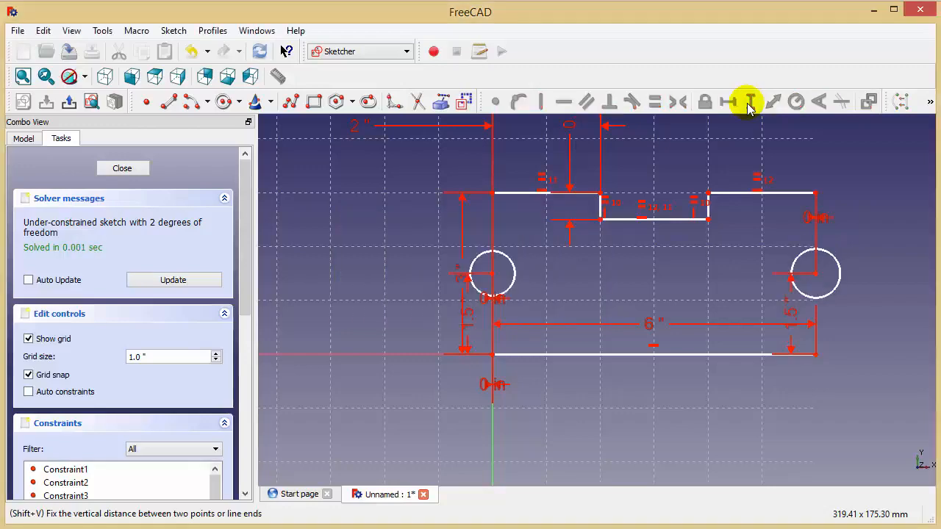
Step: Enlarge the left circle slightly and constrain the two circles to equal size
scroll(719, 263, "up", 3)
scroll(716, 265, "down", 2)
middle_click_drag(716, 280, 713, 314)
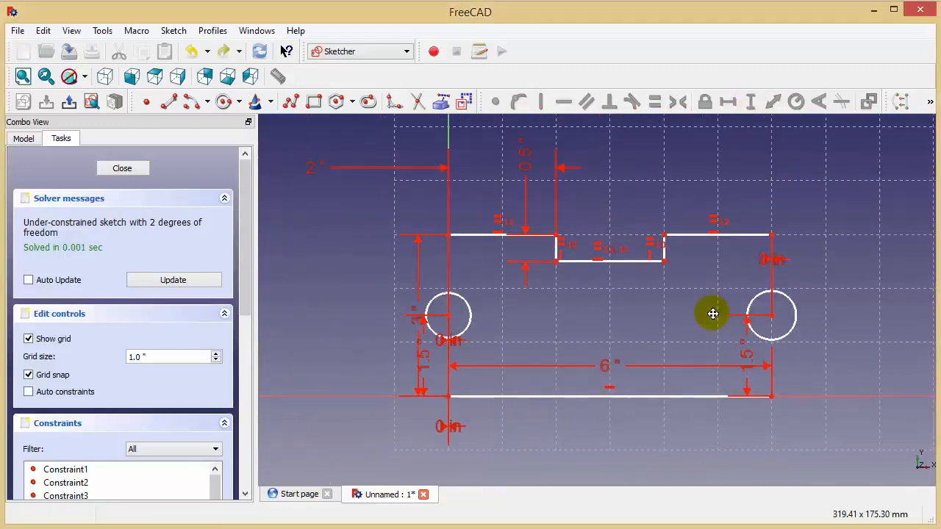
mouse_move(471, 319)
left_mouse_down()
mouse_move(563, 319)
mouse_move(477, 321)
left_mouse_up()
left_click(476, 317)
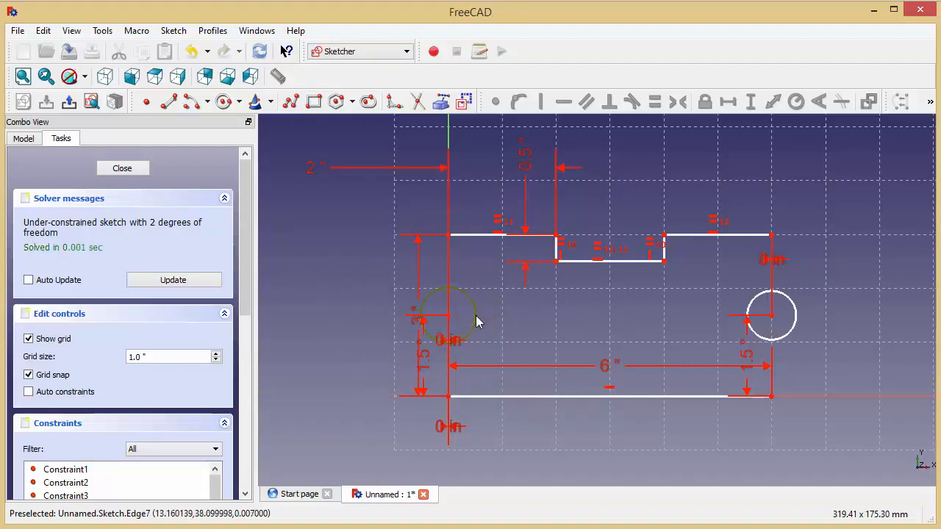
left_click(786, 296)
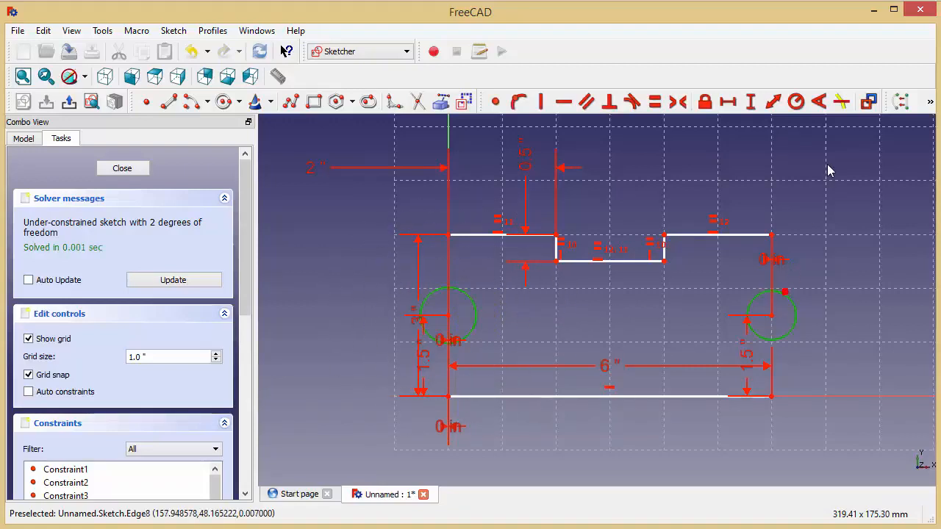
left_click(654, 102)
Step: Constrain the left circle's radius to 1.25/2 in
middle_click_drag(654, 308, 662, 295)
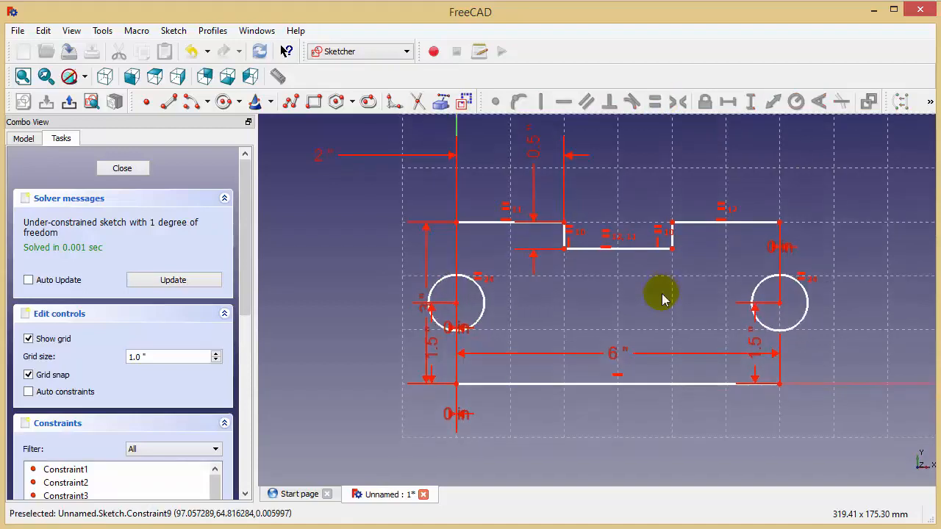
left_click(483, 304)
left_click(795, 101)
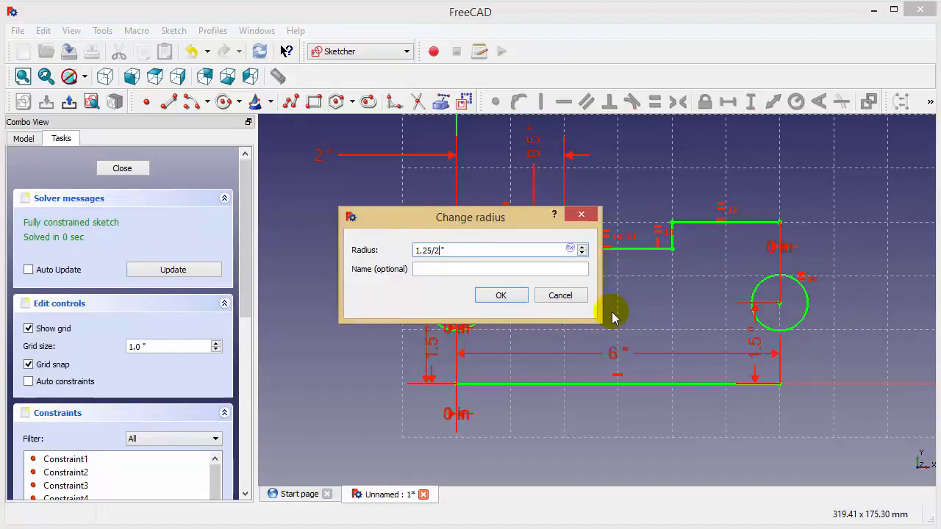
key("Return")
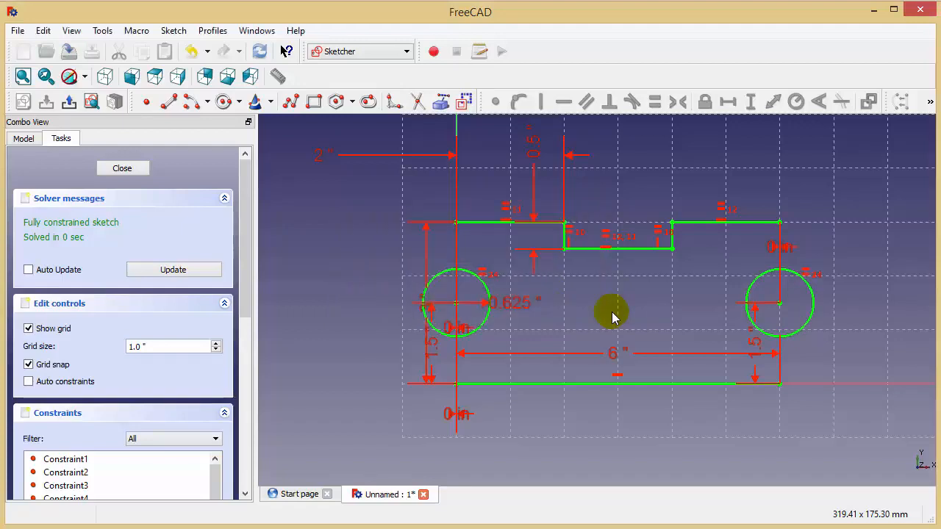
Step: Draw a roughly semicircular arc of about 31.7 mm radius to the right of the profile, bulging outward
middle_click_drag(614, 316, 572, 309)
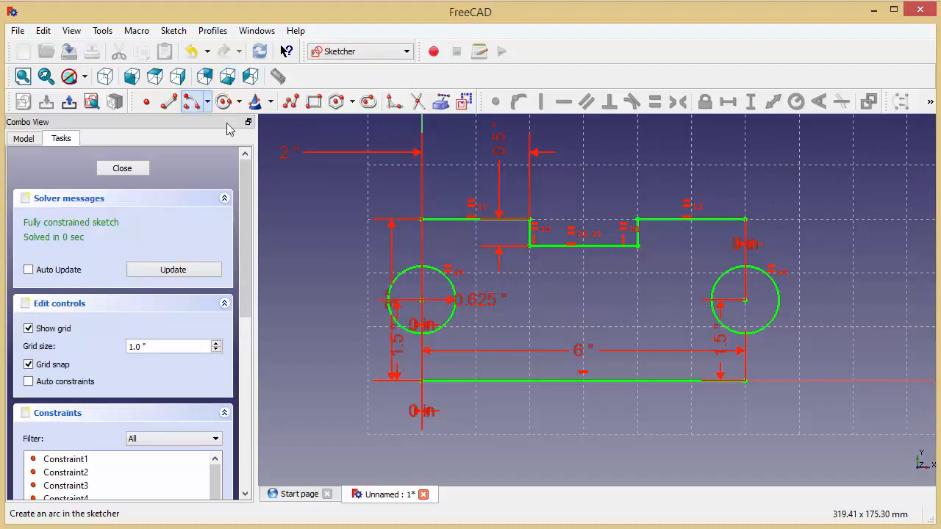
left_click(189, 100)
left_click(829, 241)
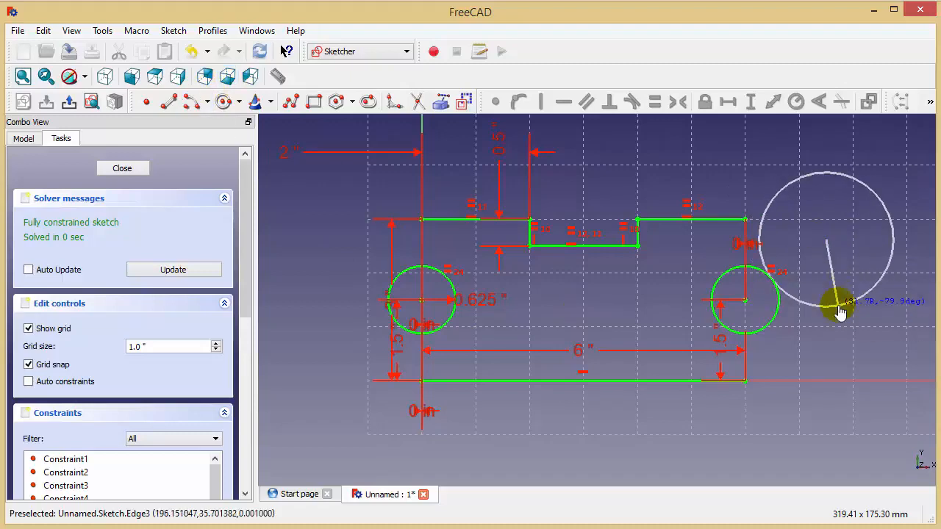
left_click(838, 304)
left_click(829, 173)
middle_click_drag(835, 348, 836, 372)
right_click(754, 202)
Step: Make the arc's upper endpoint coincident with the right endpoint of the stepped profile
middle_click_drag(779, 215, 767, 189)
left_click(735, 218)
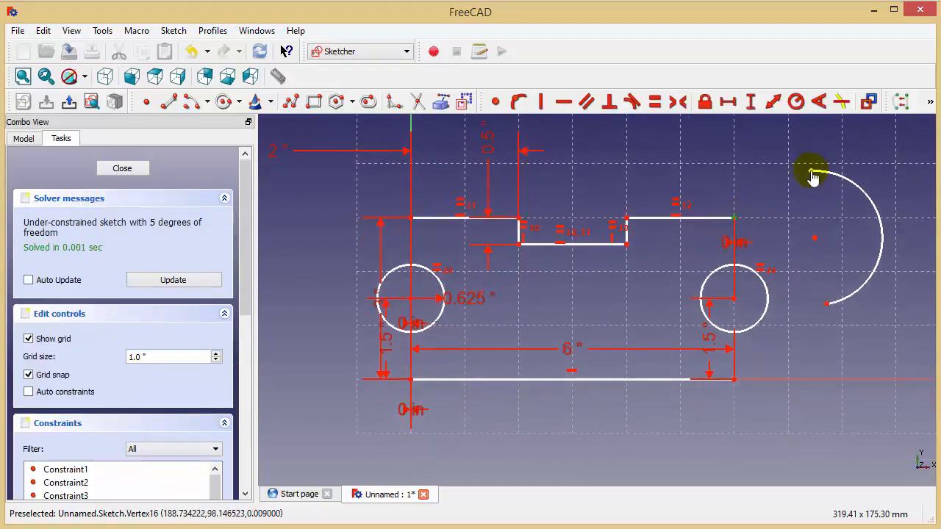
left_click(495, 102)
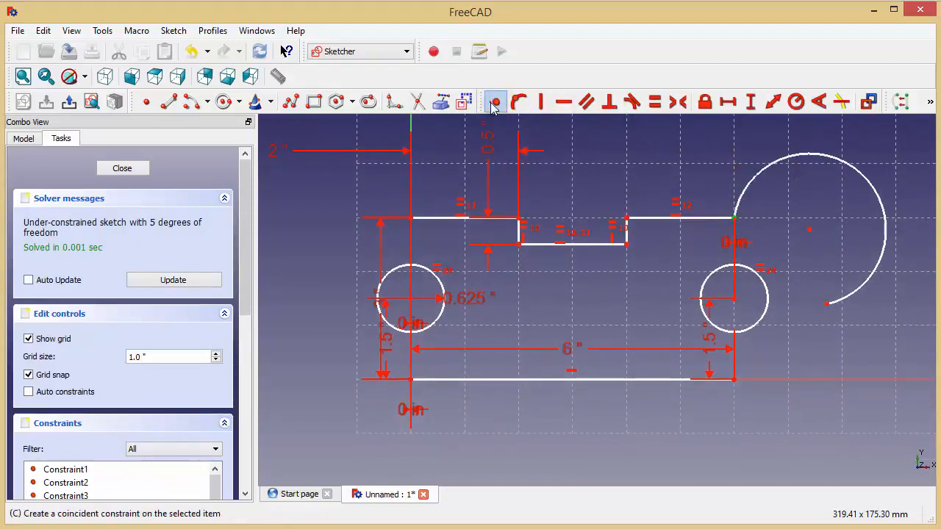
Step: Make the right arc's lower endpoint coincident with the bottom line's right endpoint and the arc tangent to the upper right line
left_click(829, 305)
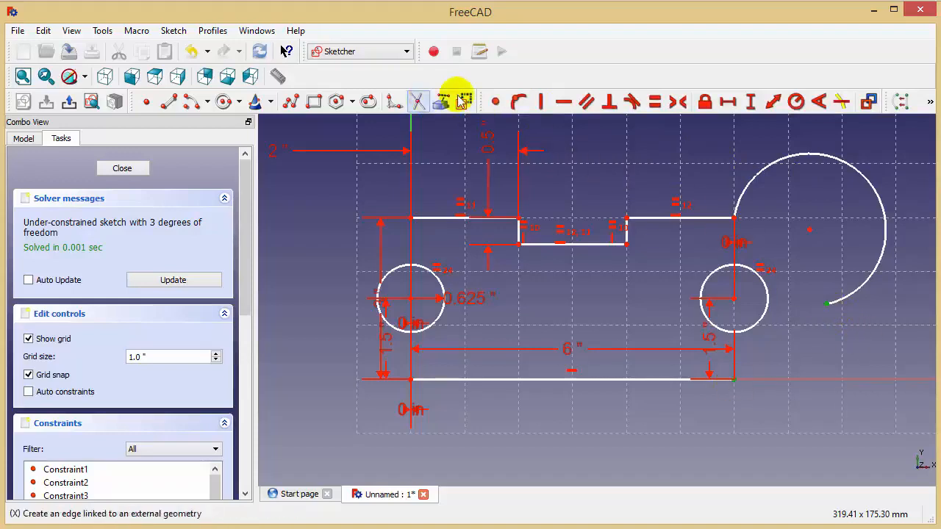
left_click(496, 101)
middle_click_drag(777, 354, 752, 358)
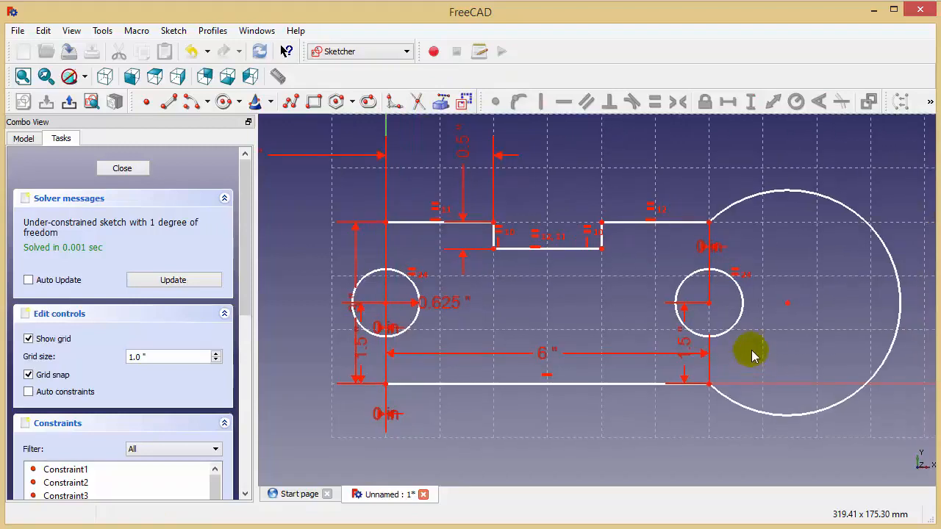
left_click(727, 208)
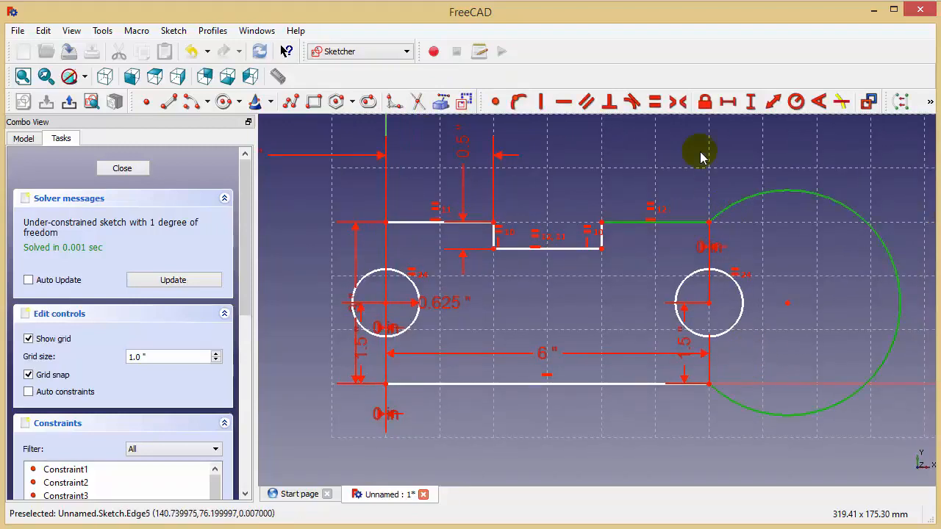
left_click(631, 102)
middle_click_drag(674, 163, 764, 169)
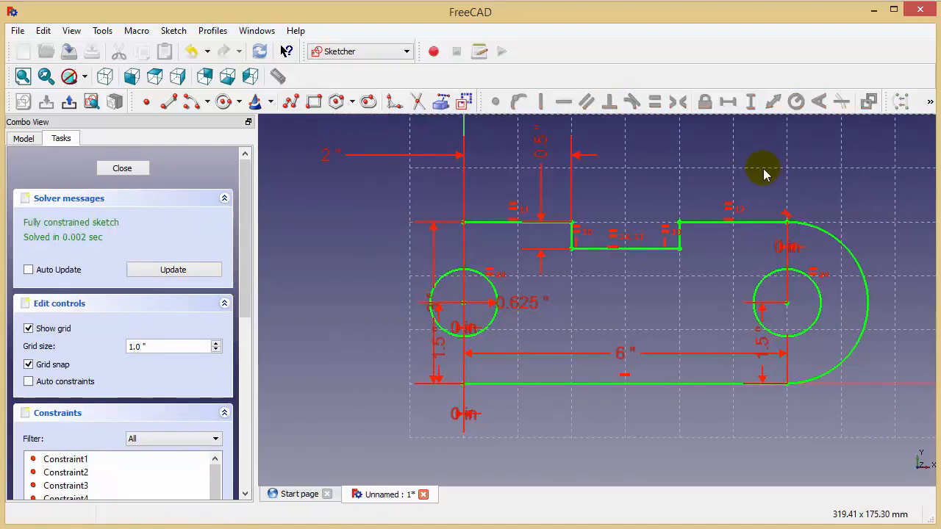
Step: Draw an arc spanning about 134° to the left of the profile, bulging outward
left_click(191, 102)
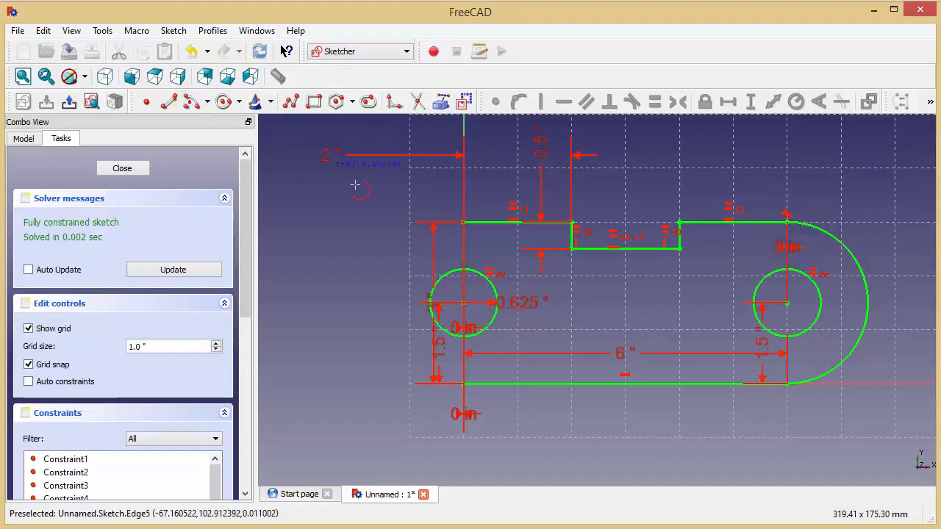
left_click(340, 221)
left_click(337, 302)
left_click(304, 181)
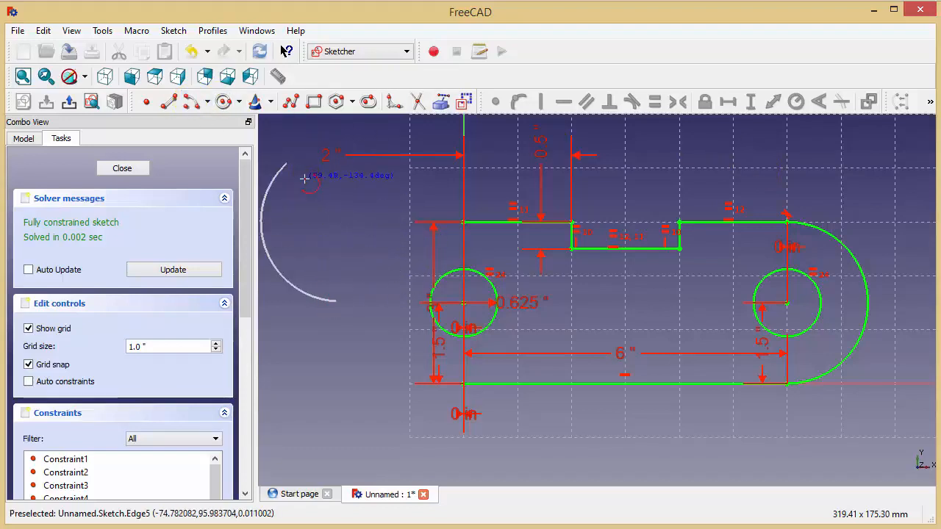
middle_click_drag(352, 270, 410, 301)
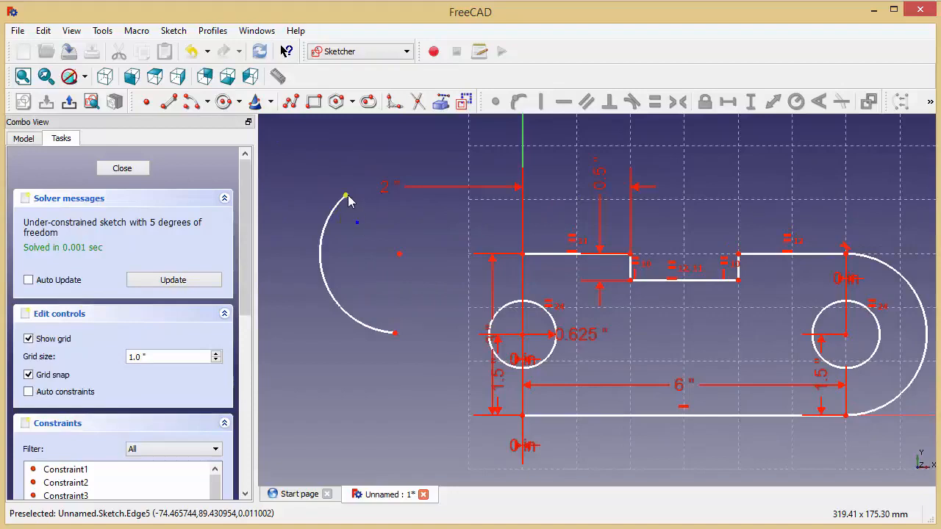
Step: Make the left arc's endpoints coincident with the left ends of the top and bottom lines, and the arc tangent to the upper left line
left_click(347, 196)
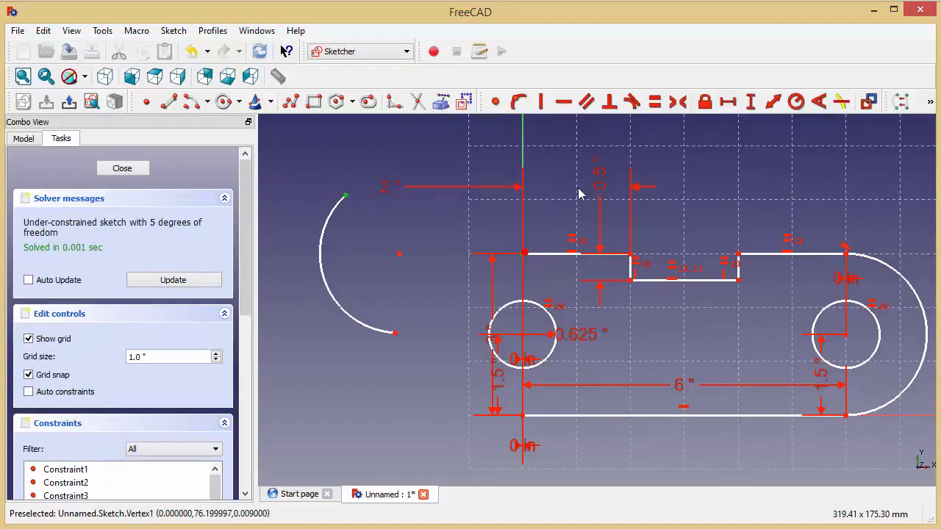
left_click(495, 102)
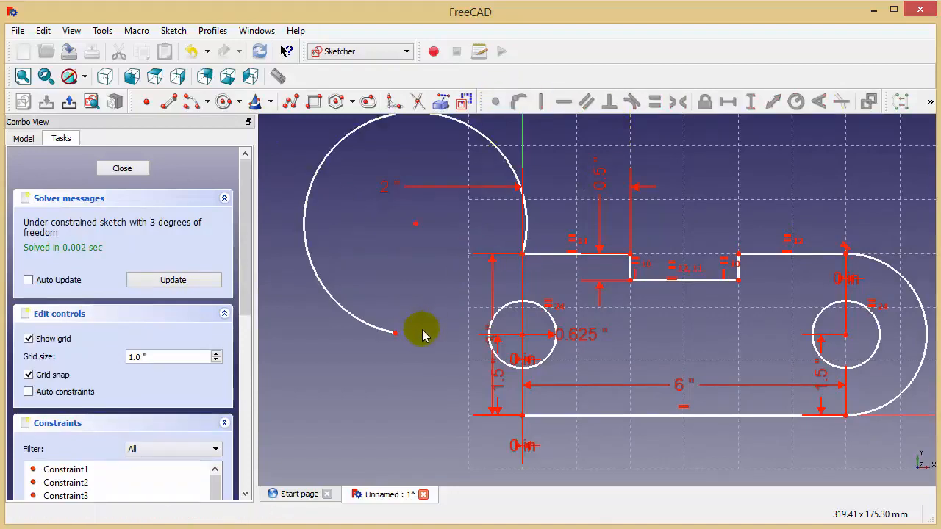
left_click(395, 334)
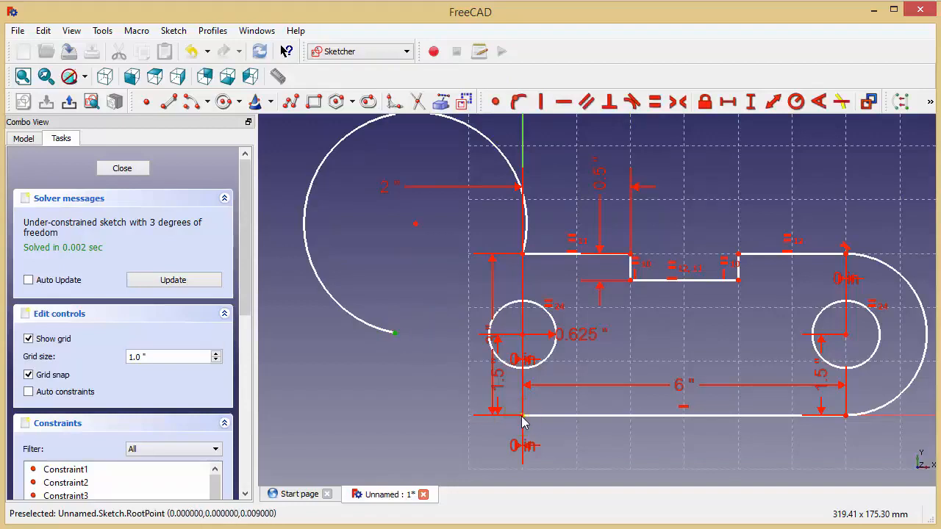
left_click(495, 102)
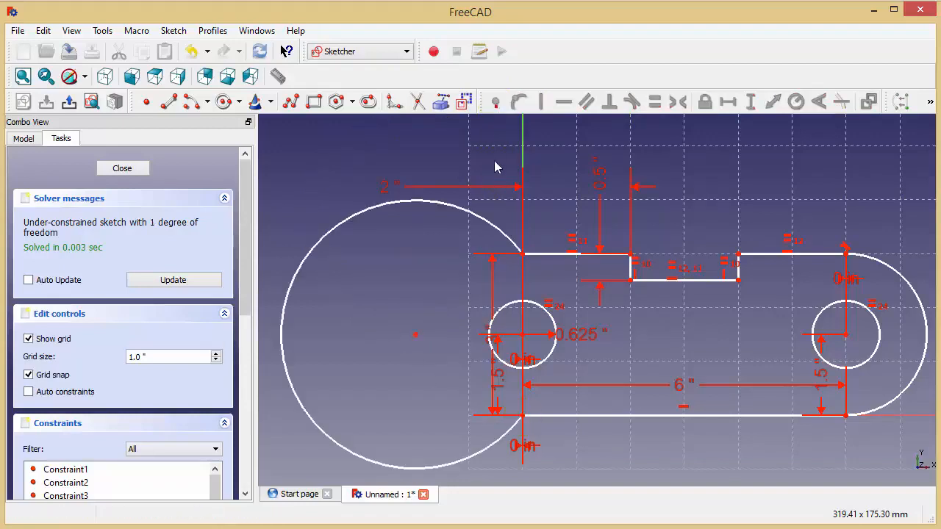
left_click(490, 233)
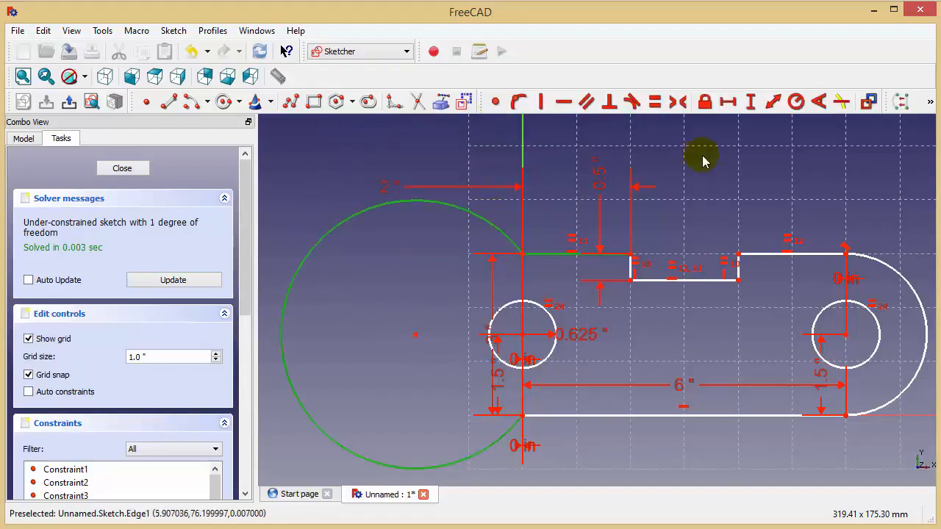
left_click(631, 101)
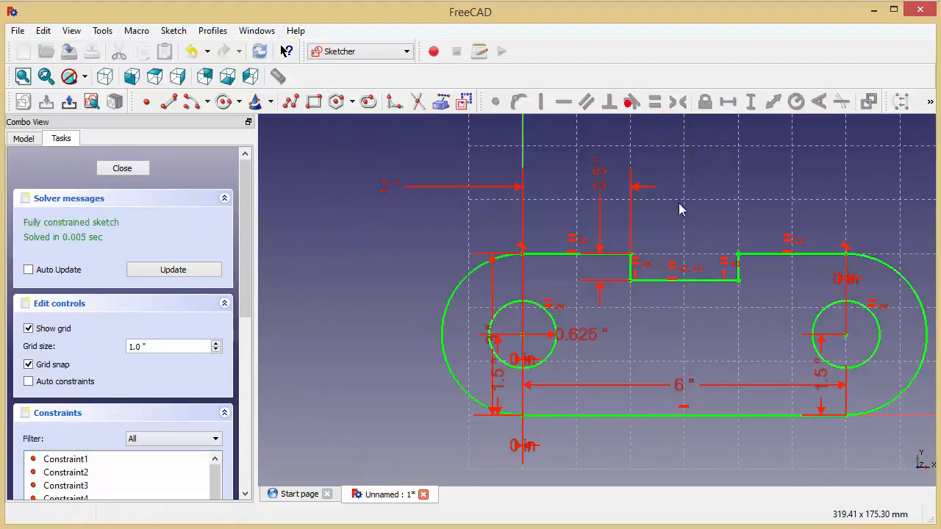
Step: Move the overlapping dimensions apart, placing the height dimensions outside the arcs and shifting the 0.625 in radius and 0 in labels clear of the geometry
mouse_move(678, 208)
middle_mouse_down()
mouse_move(594, 183)
mouse_move(599, 174)
mouse_move(599, 220)
middle_mouse_up()
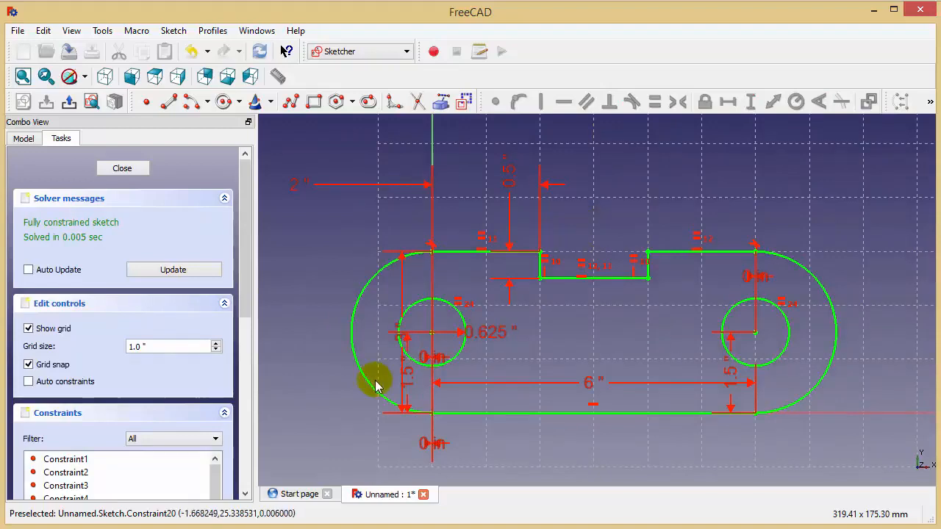
left_click_drag(410, 383, 304, 373)
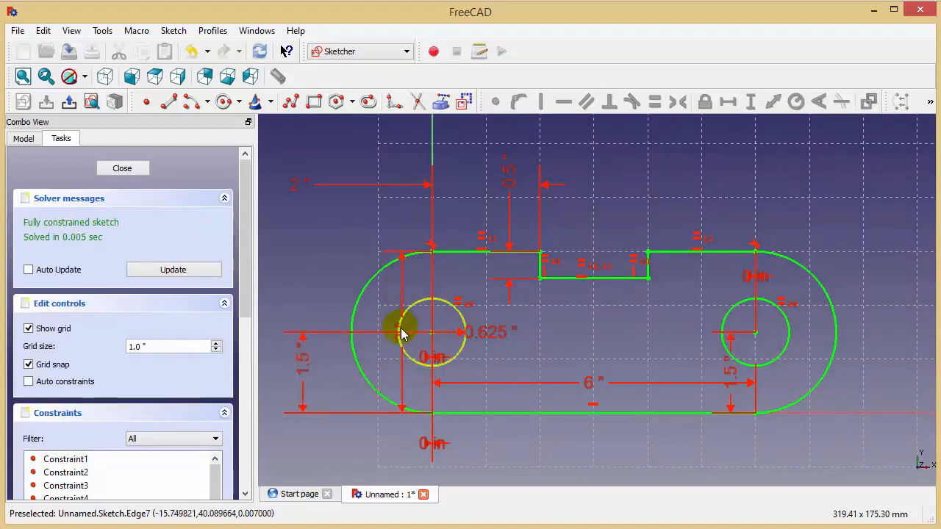
left_click_drag(405, 346, 264, 310)
middle_click_drag(525, 269, 538, 262)
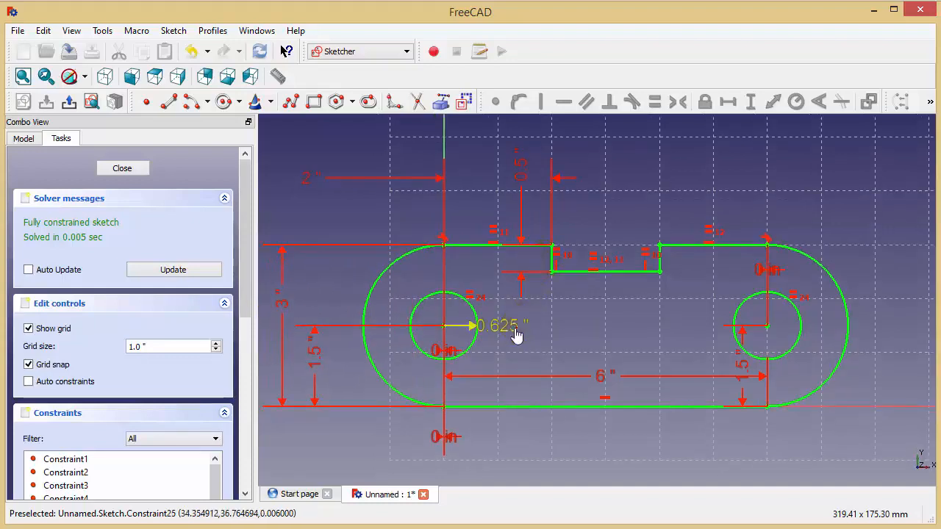
mouse_move(513, 329)
left_mouse_down()
mouse_move(479, 274)
mouse_move(458, 261)
mouse_move(534, 335)
left_mouse_up()
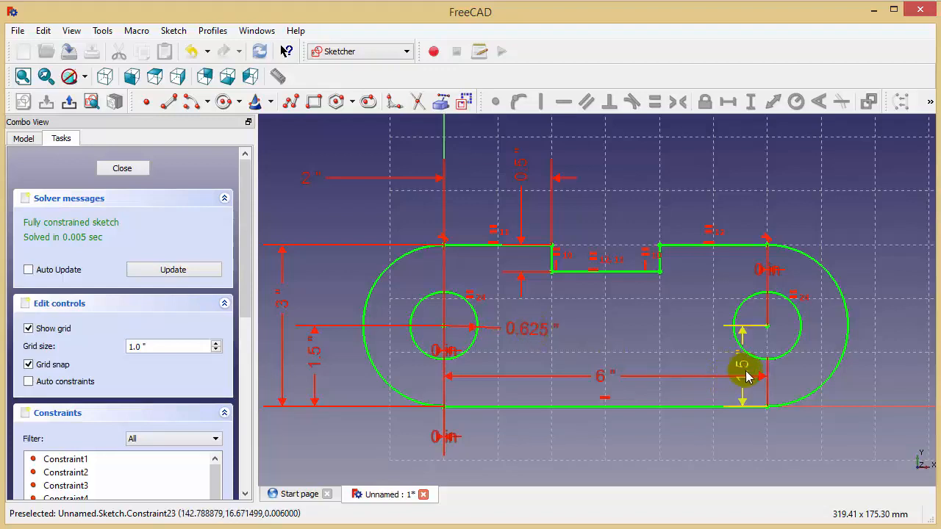
left_click_drag(745, 367, 838, 369)
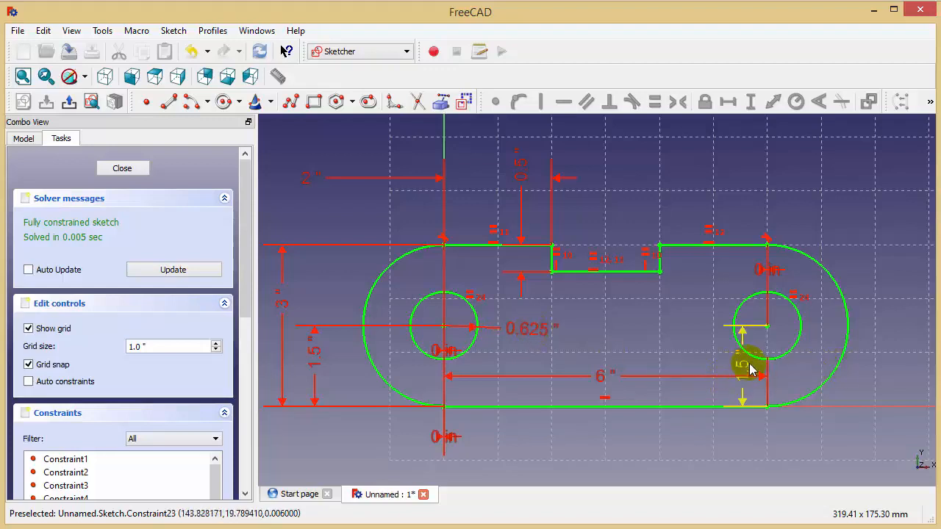
left_click_drag(743, 368, 900, 276)
left_click_drag(756, 272, 747, 275)
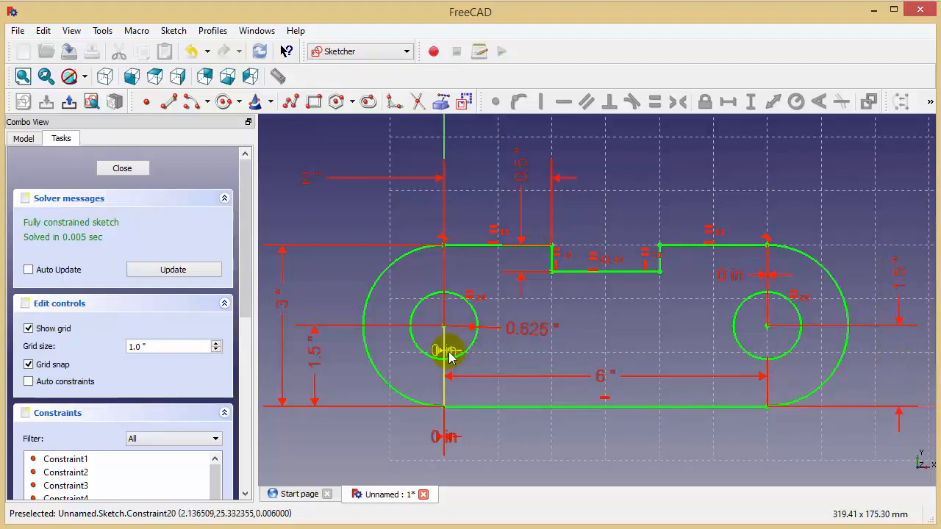
left_click_drag(445, 353, 535, 367)
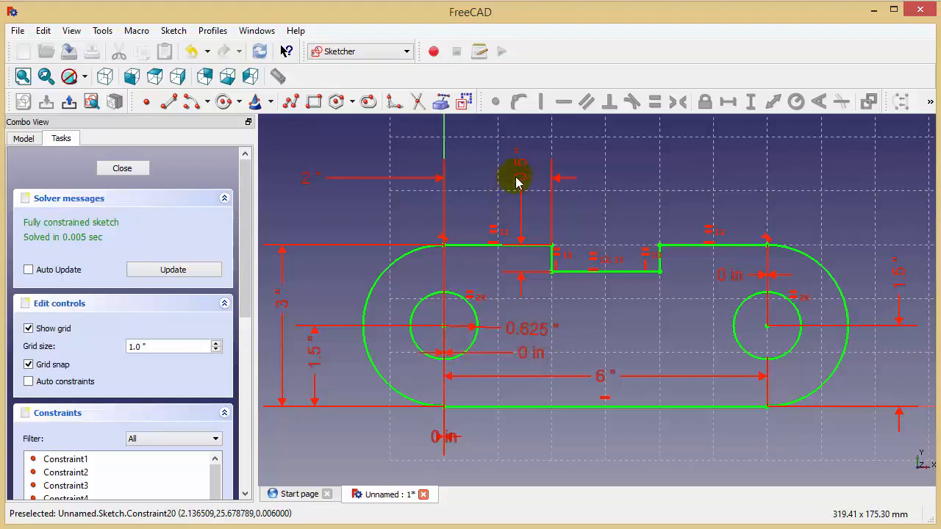
Step: Close the finished sketch and leave sketch editing
middle_click_drag(625, 318, 659, 316)
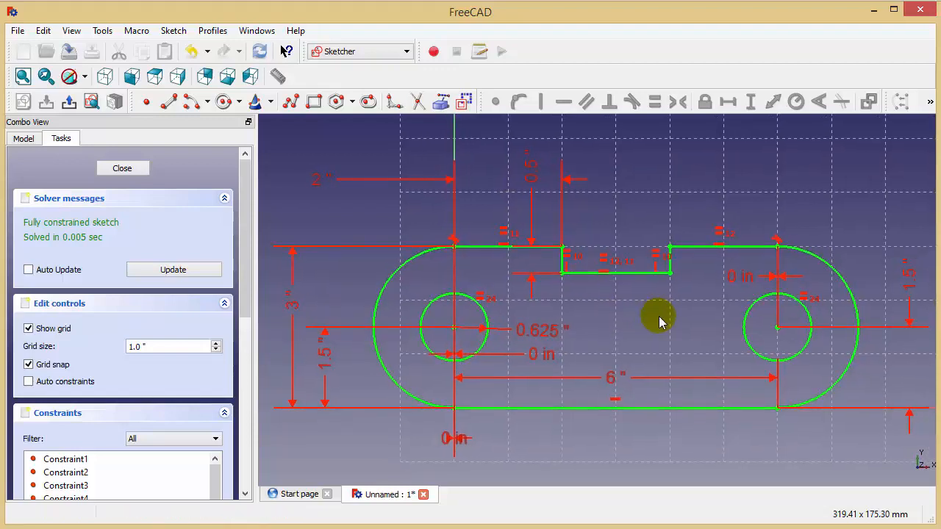
left_click(118, 167)
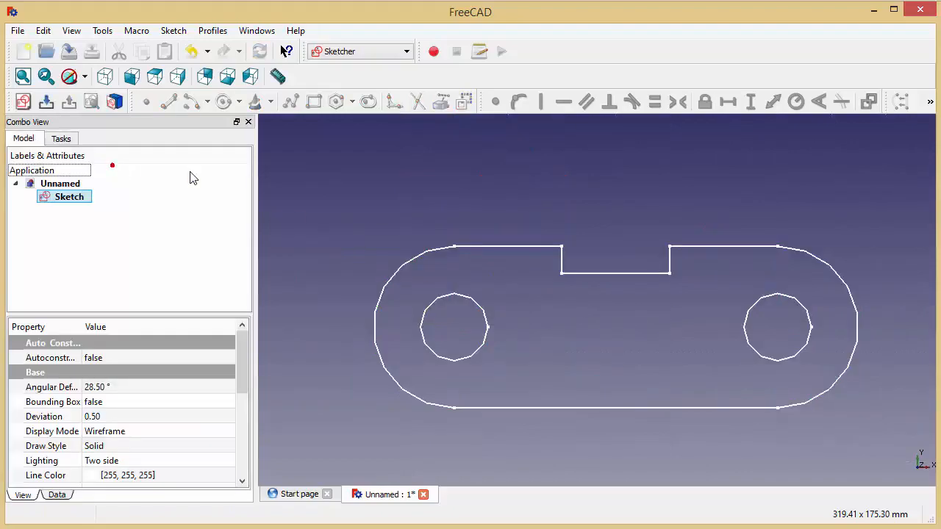